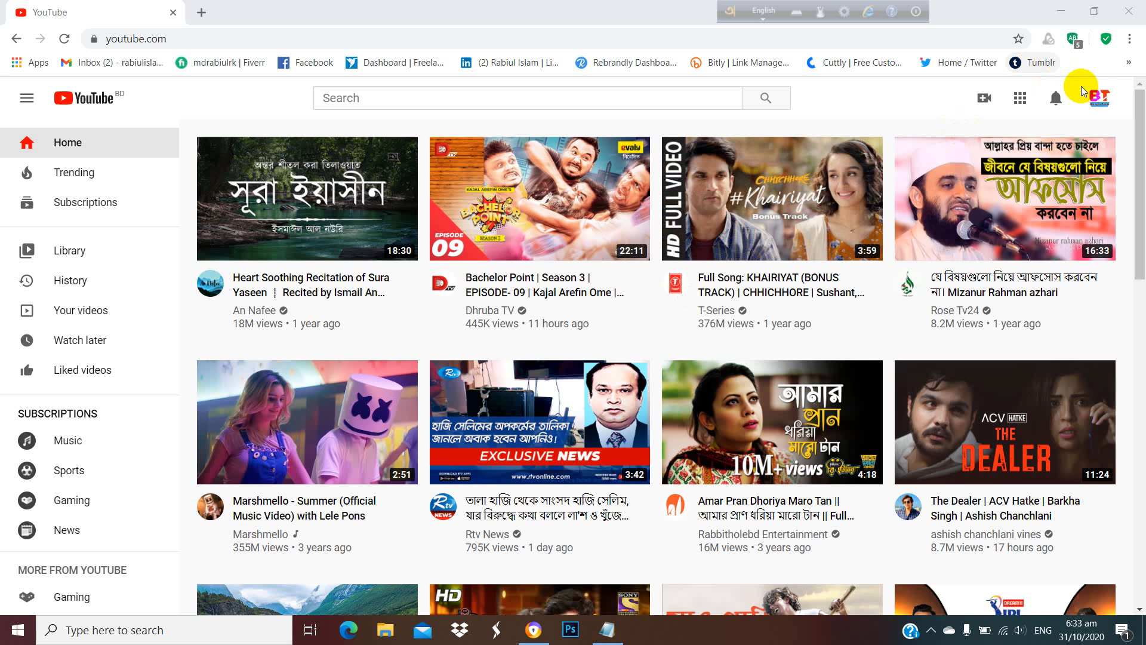
# Open the channel's settings in YouTube Studio.
pyautogui.click(1105, 89)
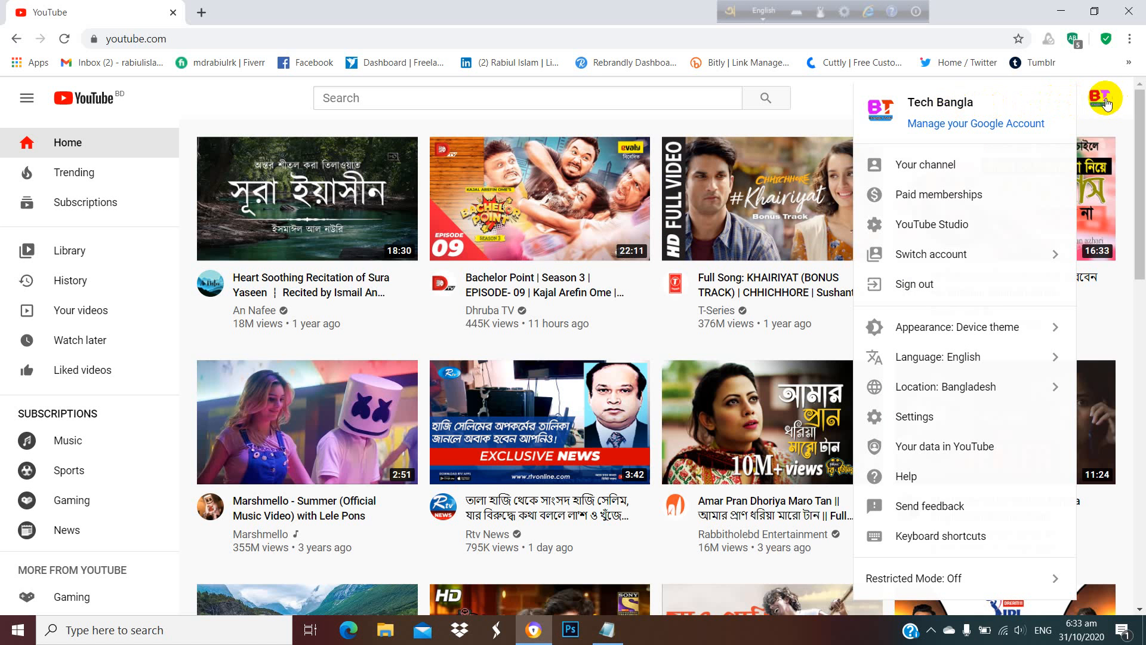
pyautogui.click(943, 230)
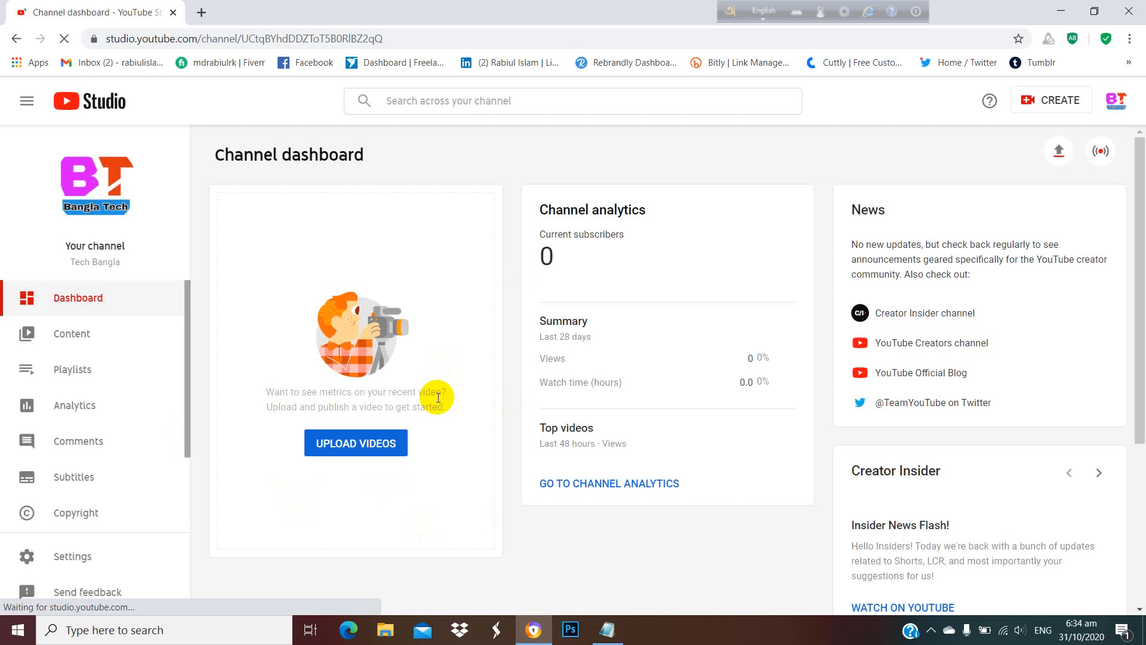
pyautogui.click(73, 556)
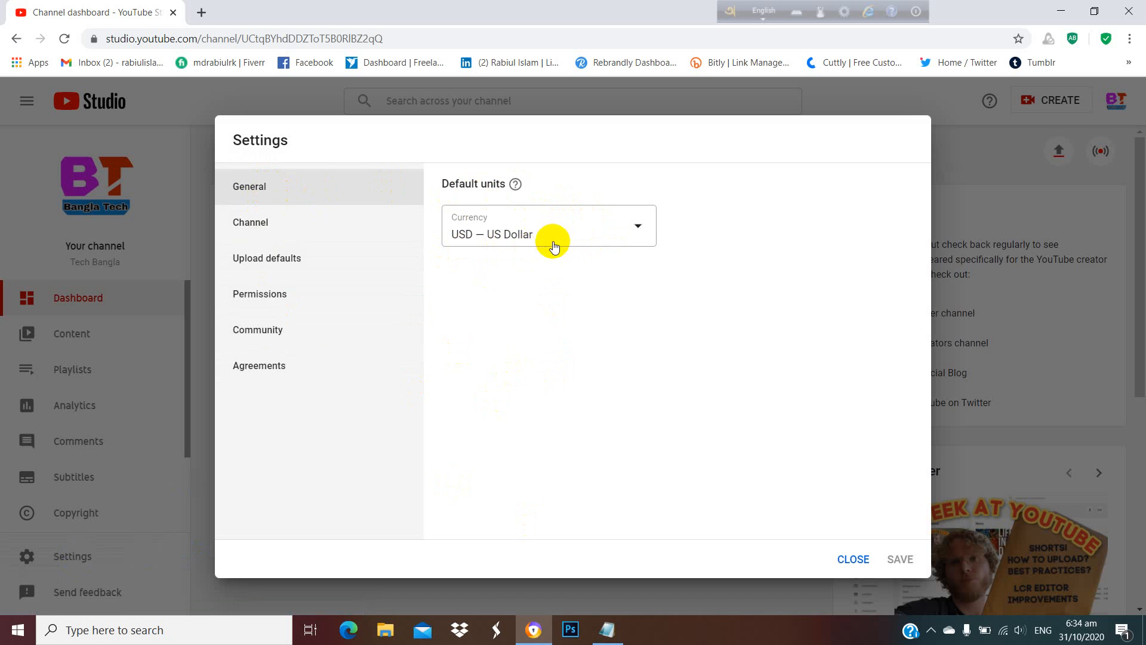
# Set the channel's country of residence to Bangladesh in its basic info.
pyautogui.click(268, 228)
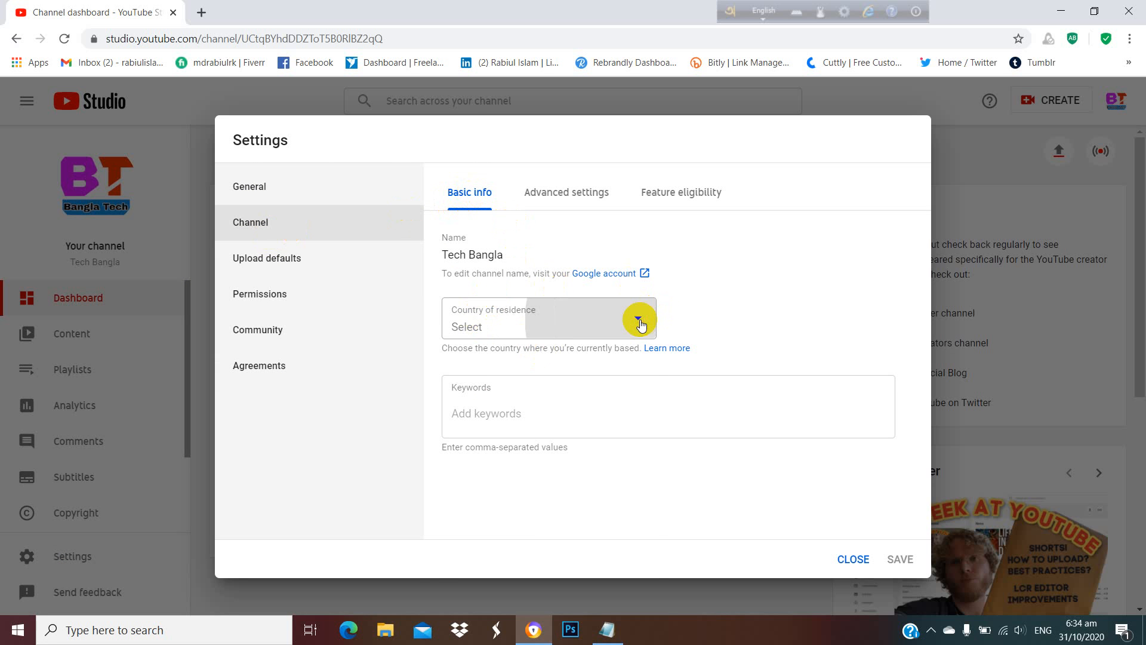
pyautogui.click(552, 332)
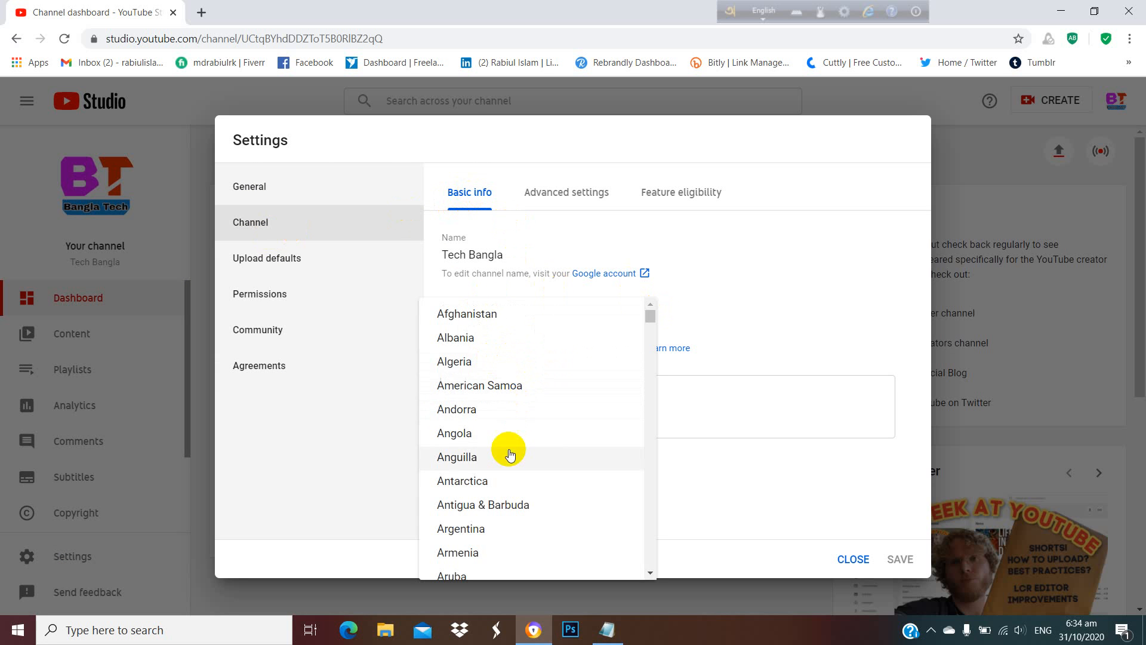
pyautogui.scroll(-5, 504, 406)
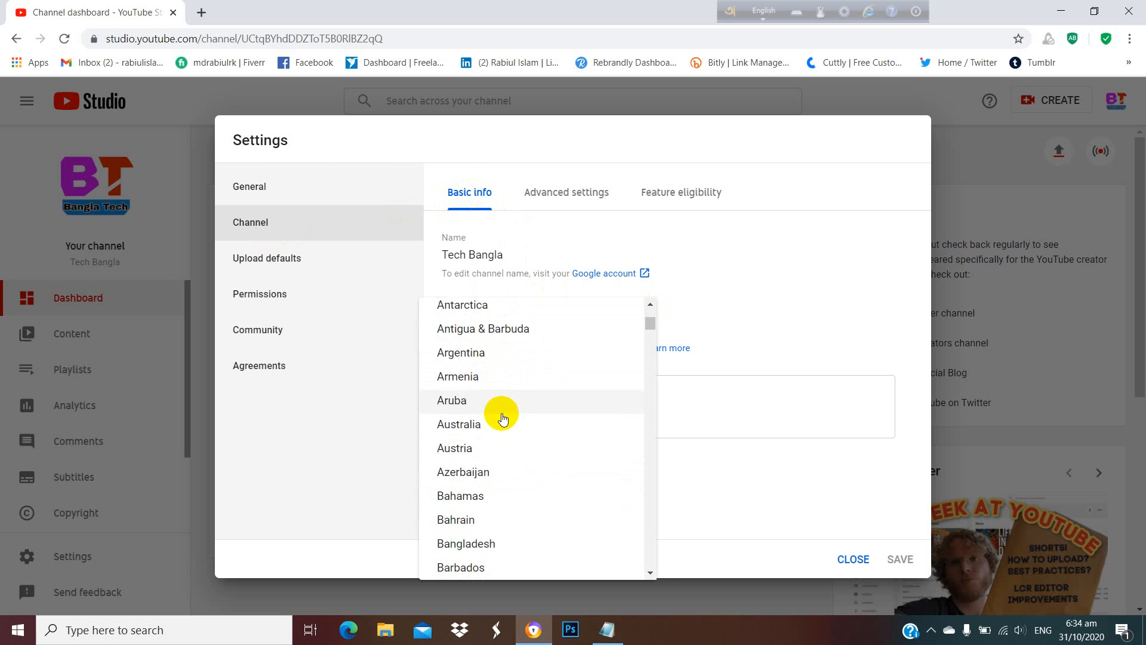
pyautogui.click(483, 430)
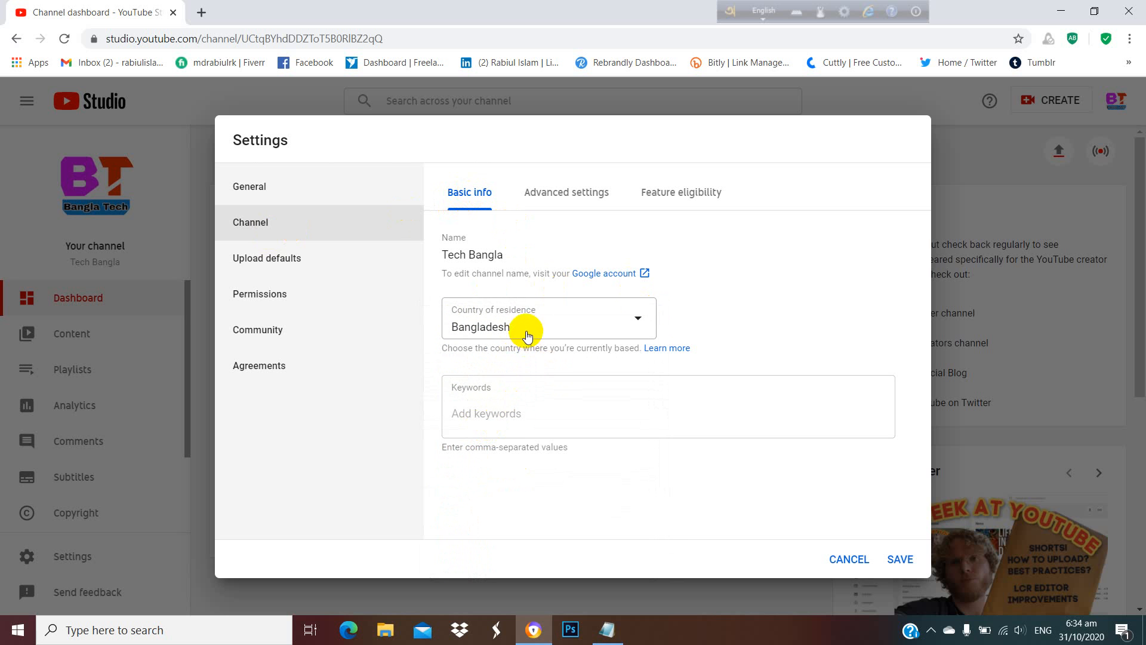
# Add "tech bangla" and "bangla tech" as channel keywords.
pyautogui.click(495, 414)
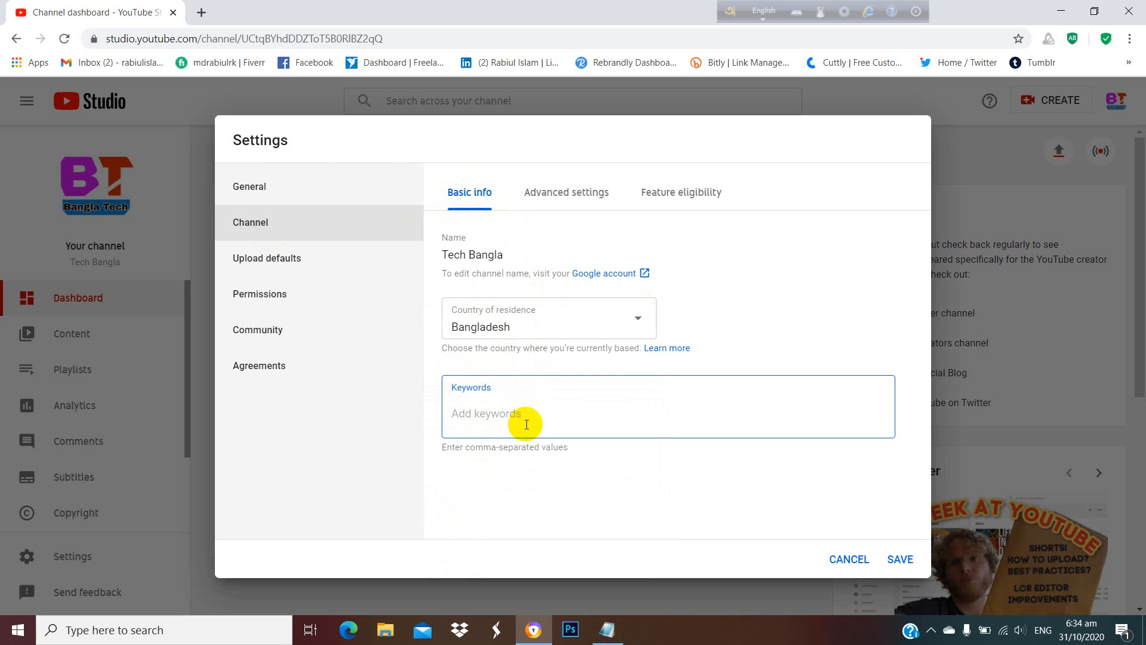
pyautogui.write('tech bangla')
pyautogui.press('Return')
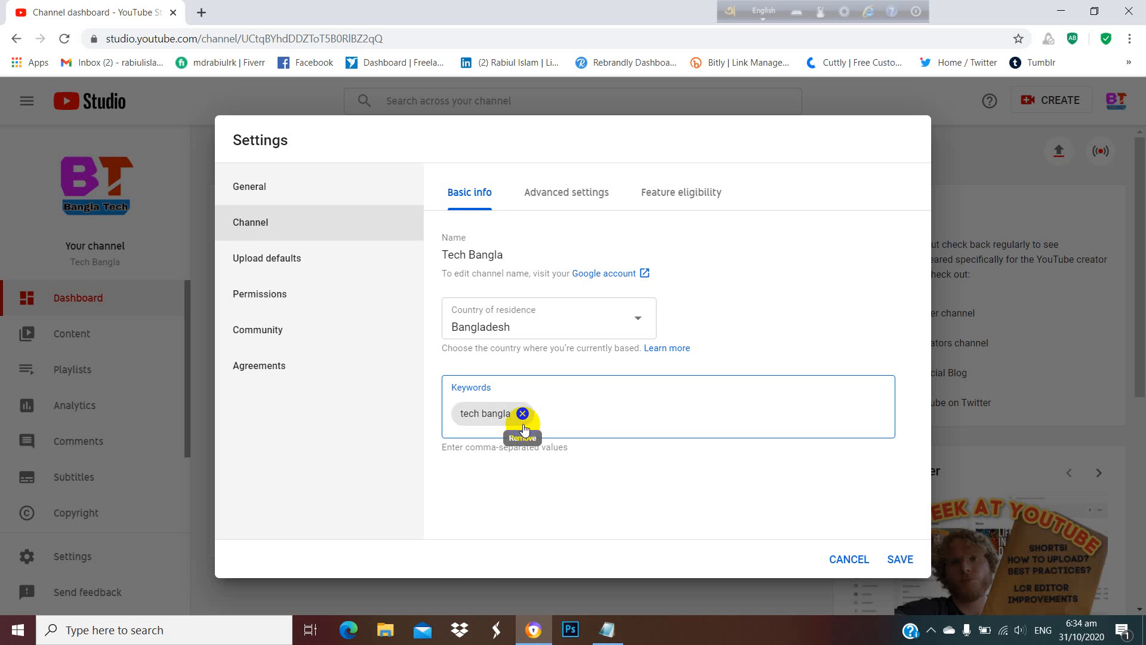
pyautogui.write('bangla tech')
pyautogui.press('Return')
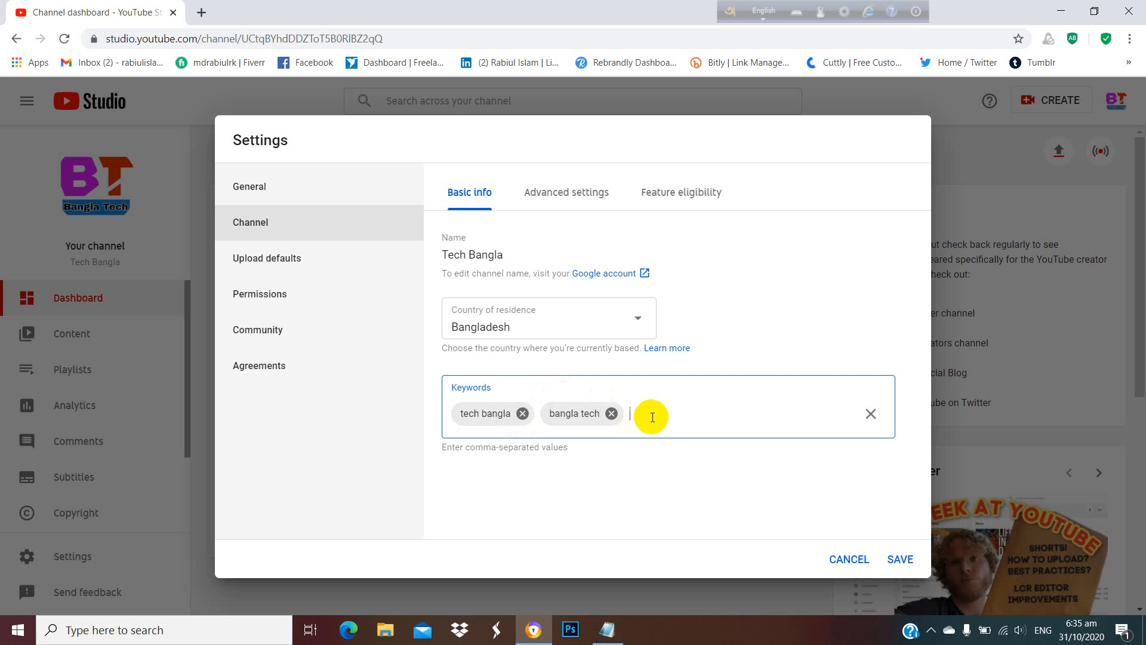
# Add "earn money" and "photoshop" to the channel keywords.
pyautogui.write('earnmoney')
pyautogui.press('Return')
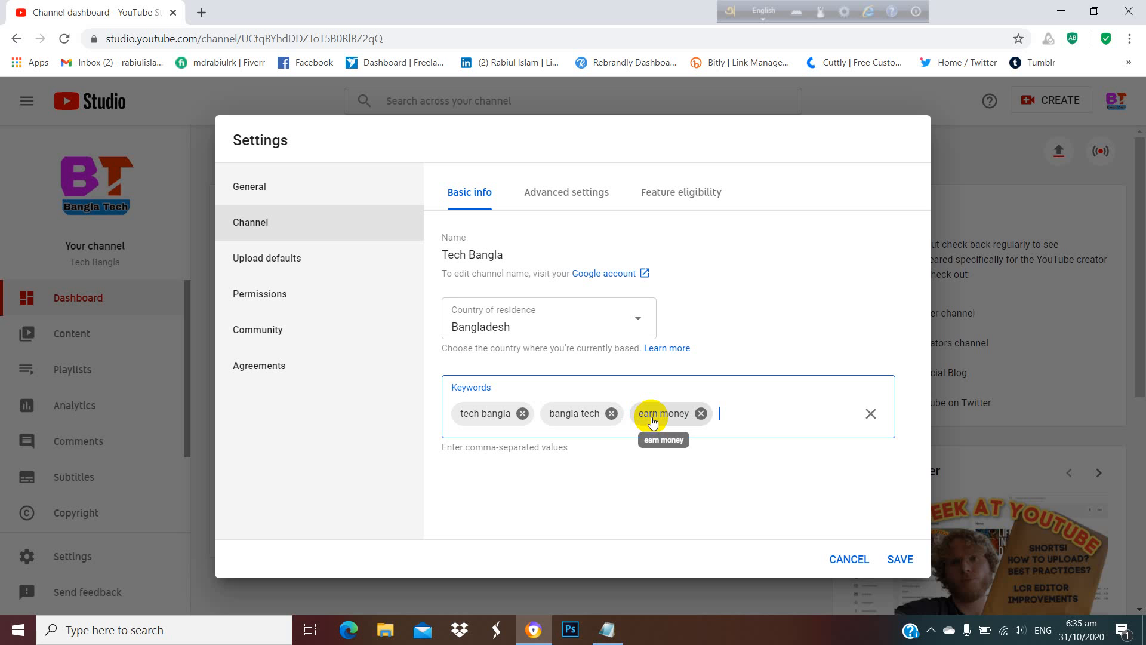
pyautogui.write('photoshop')
pyautogui.press('Return')
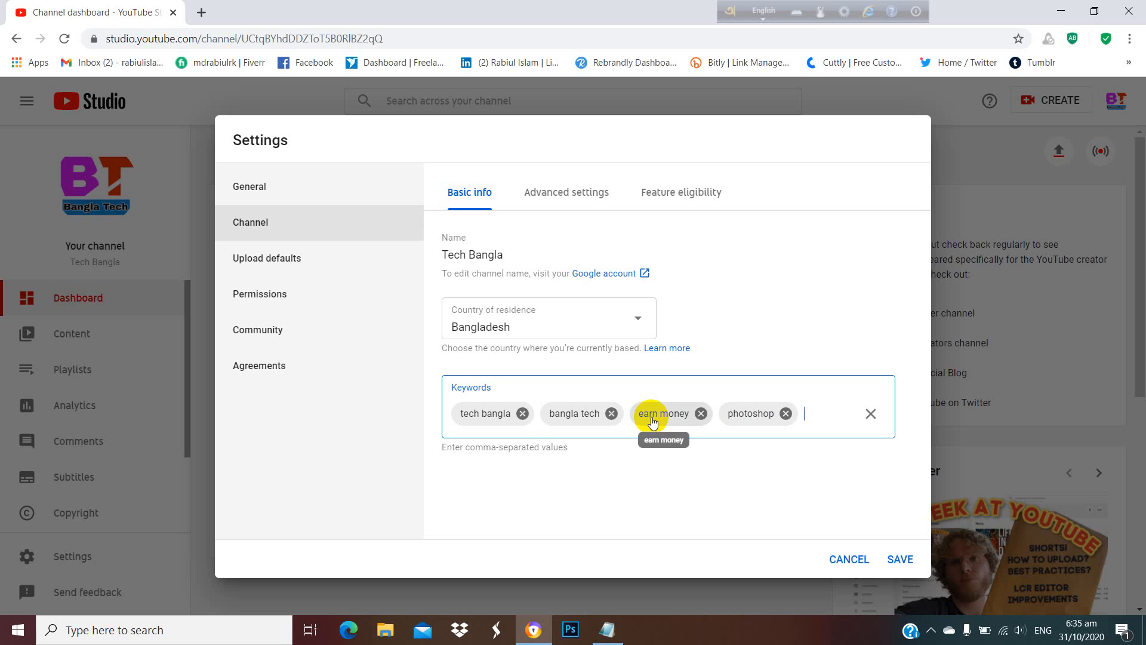
# Add "bangla tutorial" to the channel keywords.
pyautogui.write('banglatu')
pyautogui.press('BackSpace')
pyautogui.press('BackSpace')
pyautogui.write('tutoro')
pyautogui.press('BackSpace')
pyautogui.write('ial')
pyautogui.press('Return')
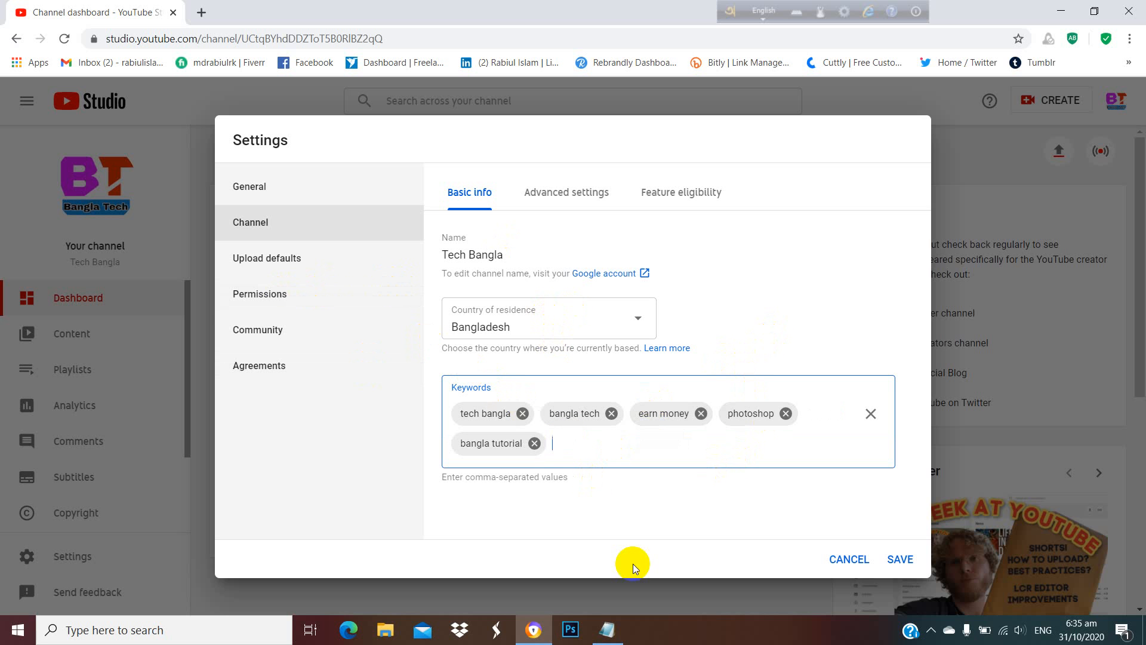
# Set the channel's audience to not made for kids in the advanced channel settings.
pyautogui.click(582, 193)
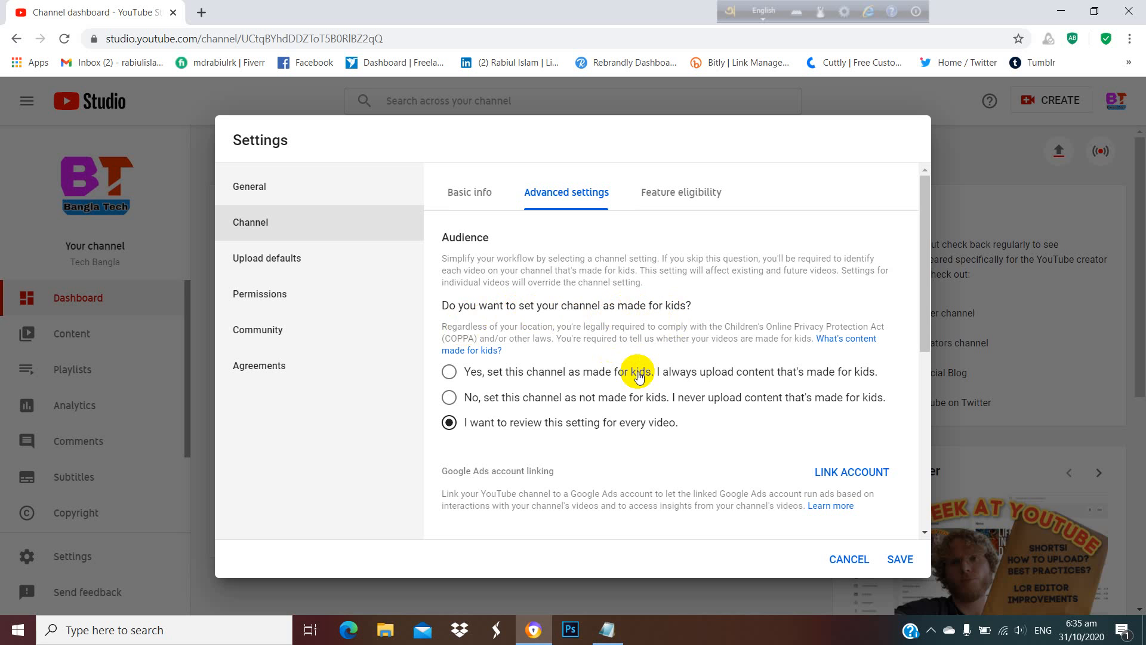
pyautogui.click(449, 373)
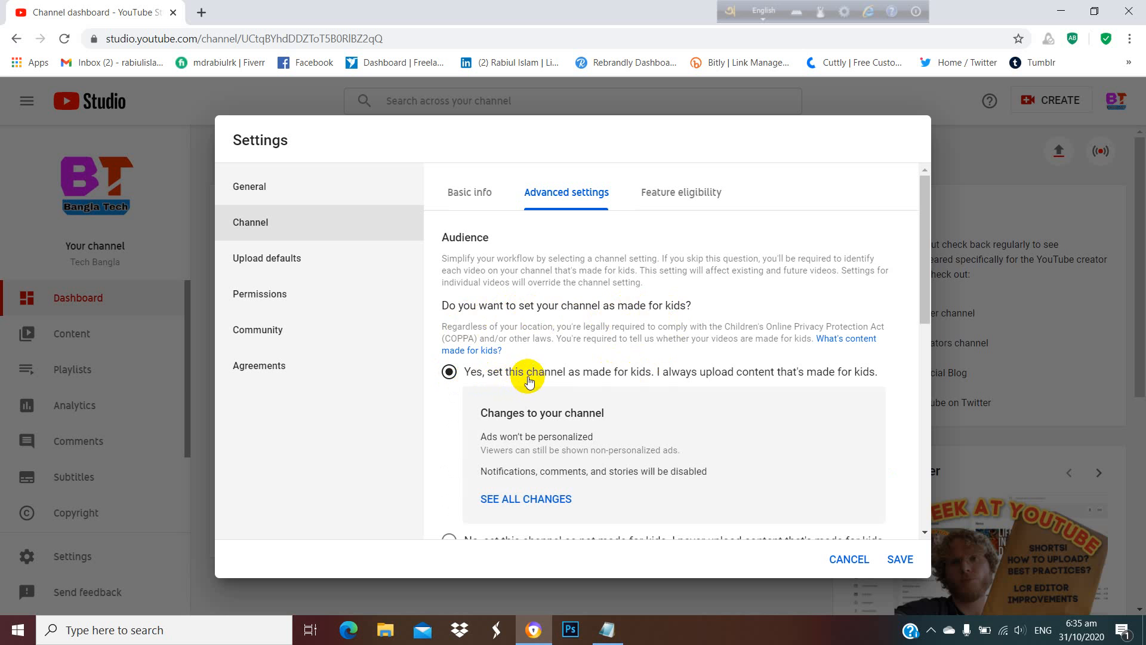
pyautogui.scroll(-3, 528, 376)
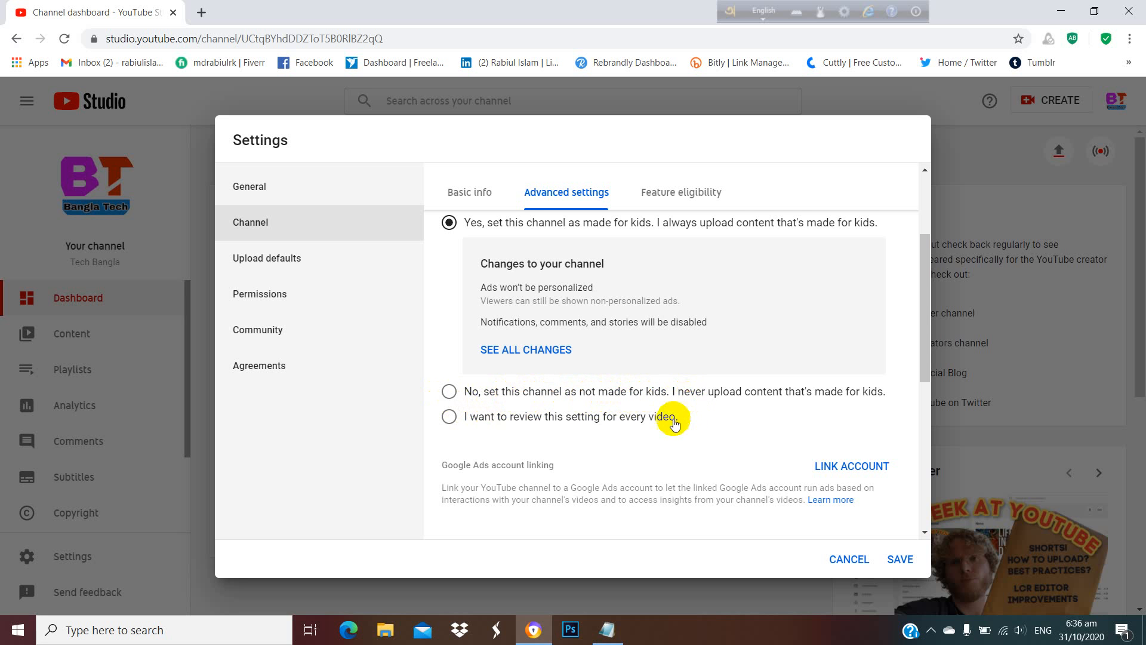
pyautogui.click(449, 392)
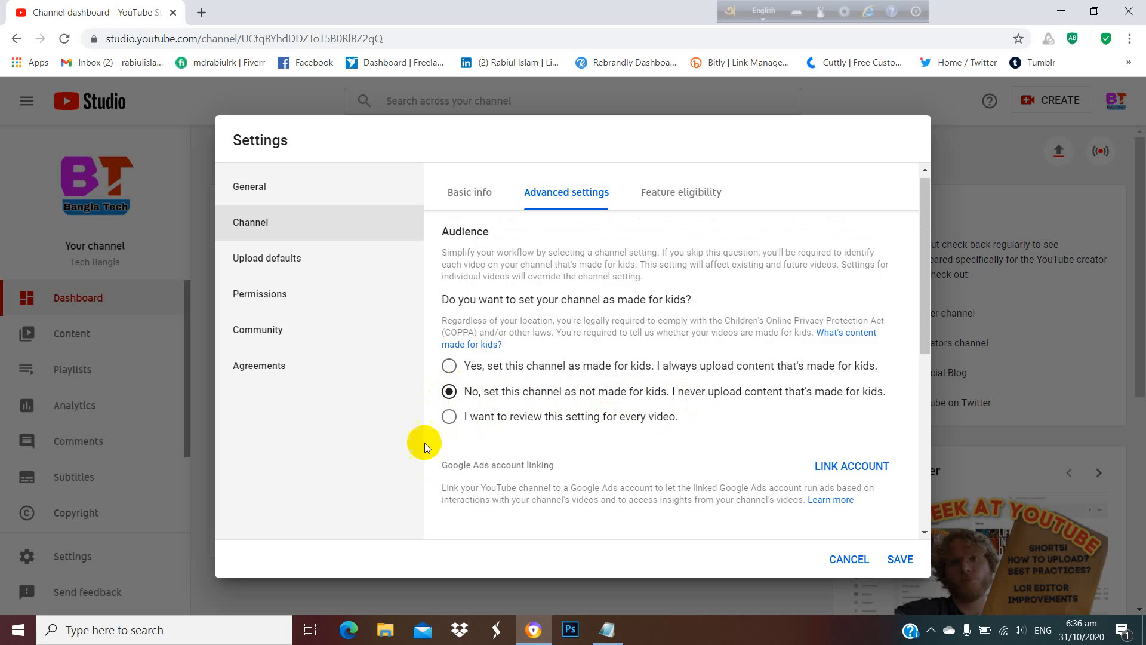
# Turn off displaying the number of people subscribed to the channel.
pyautogui.scroll(-4, 608, 418)
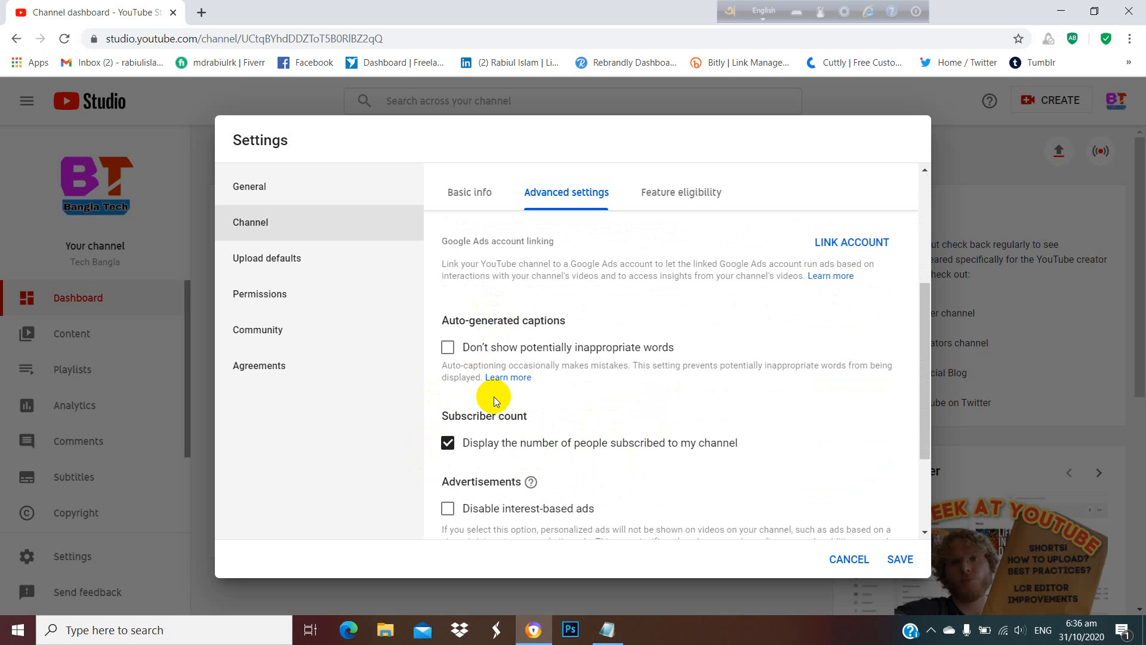
pyautogui.scroll(-1, 486, 383)
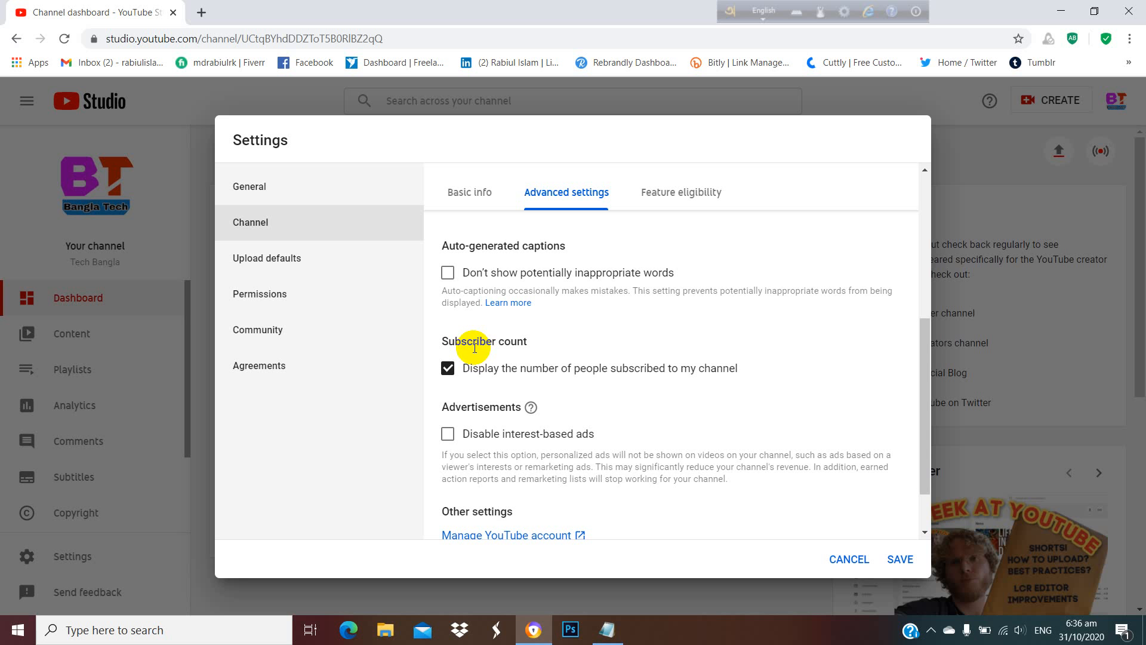
pyautogui.click(448, 370)
pyautogui.scroll(-1, 532, 378)
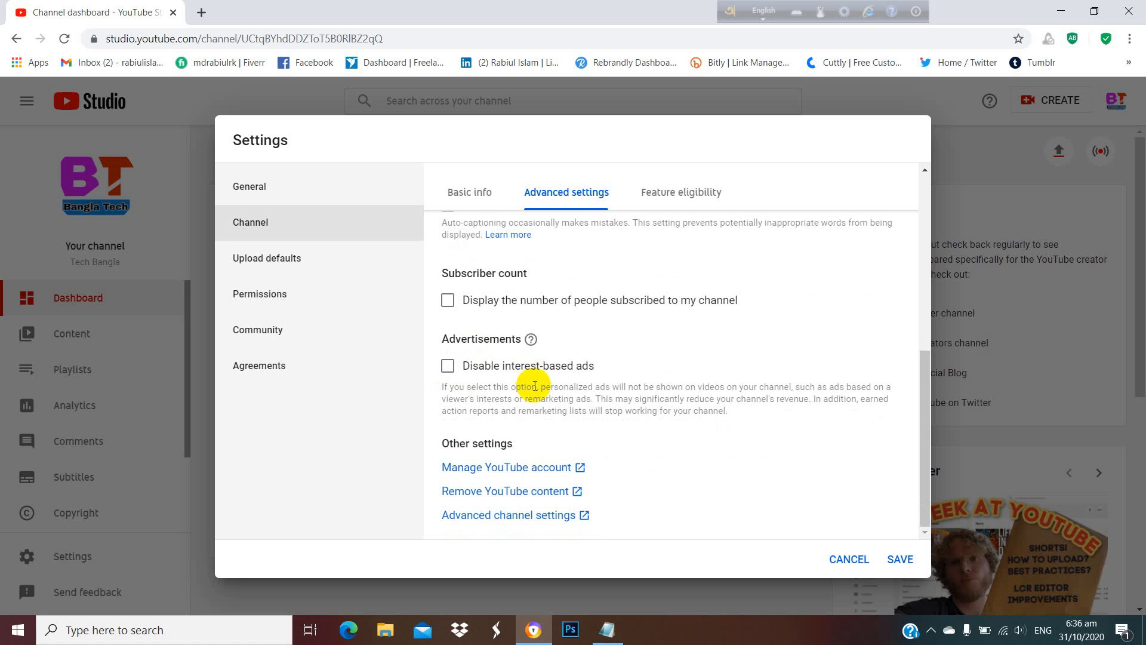
# Start phone verification from the channel's feature eligibility settings and choose to receive the verification code by text.
pyautogui.click(687, 198)
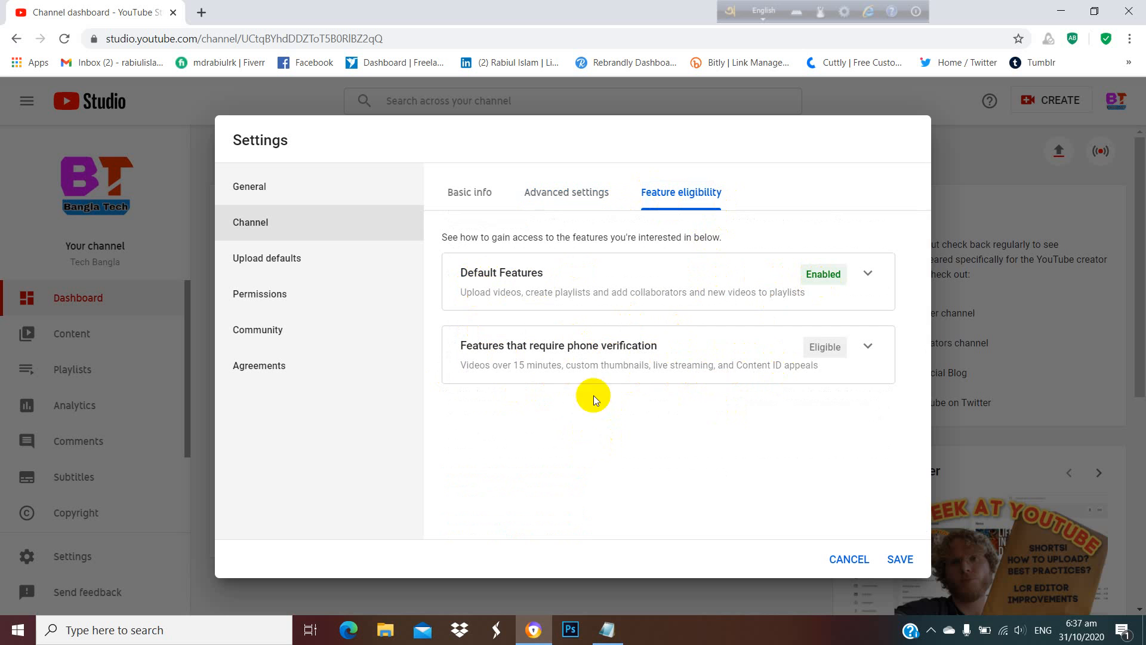
pyautogui.click(868, 345)
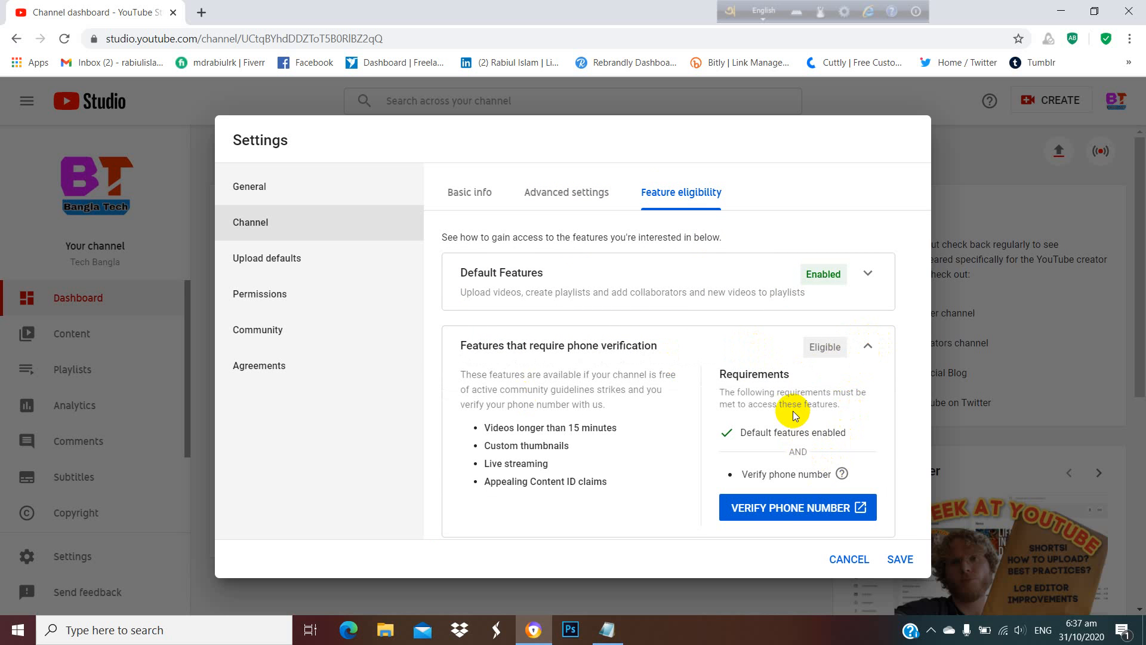
pyautogui.click(864, 346)
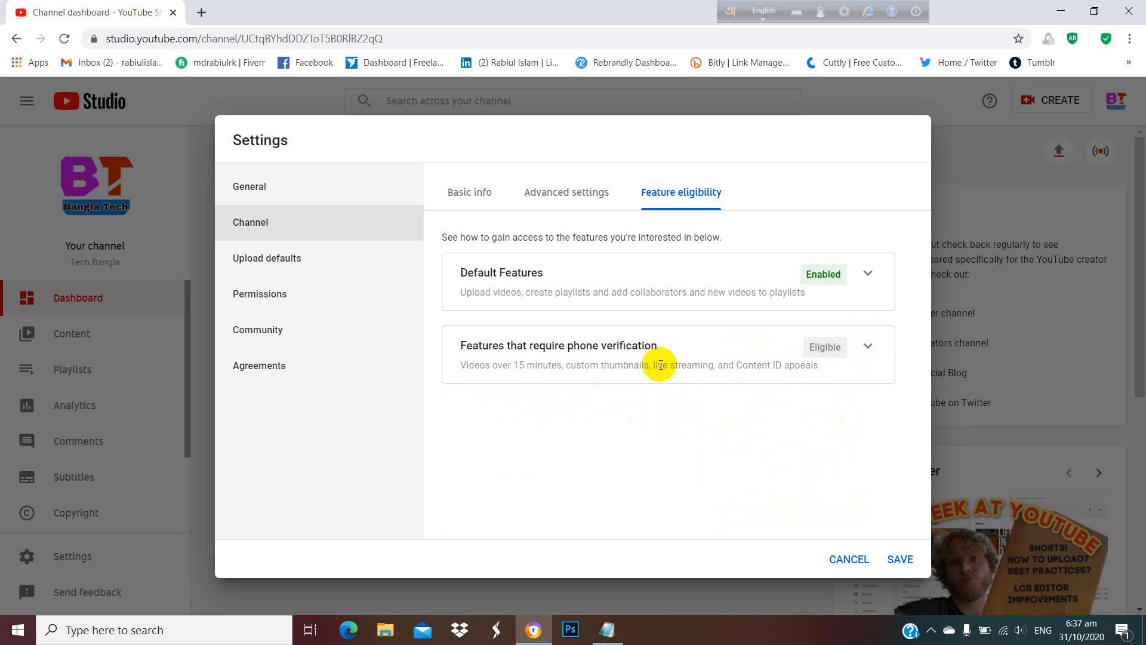
pyautogui.click(863, 357)
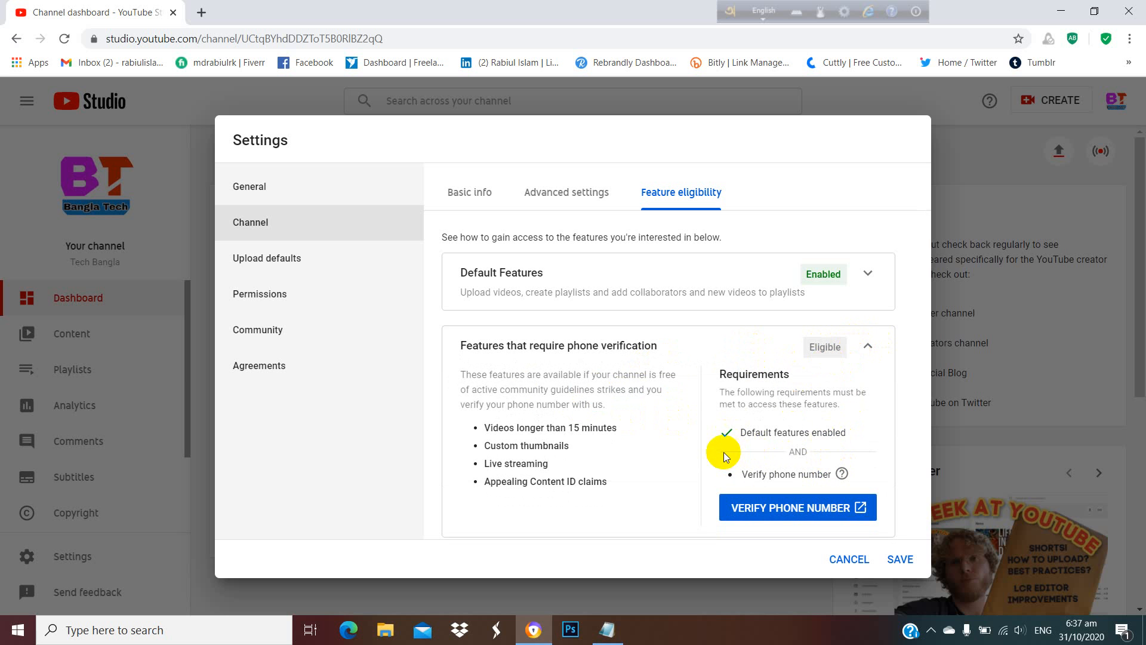
pyautogui.click(754, 507)
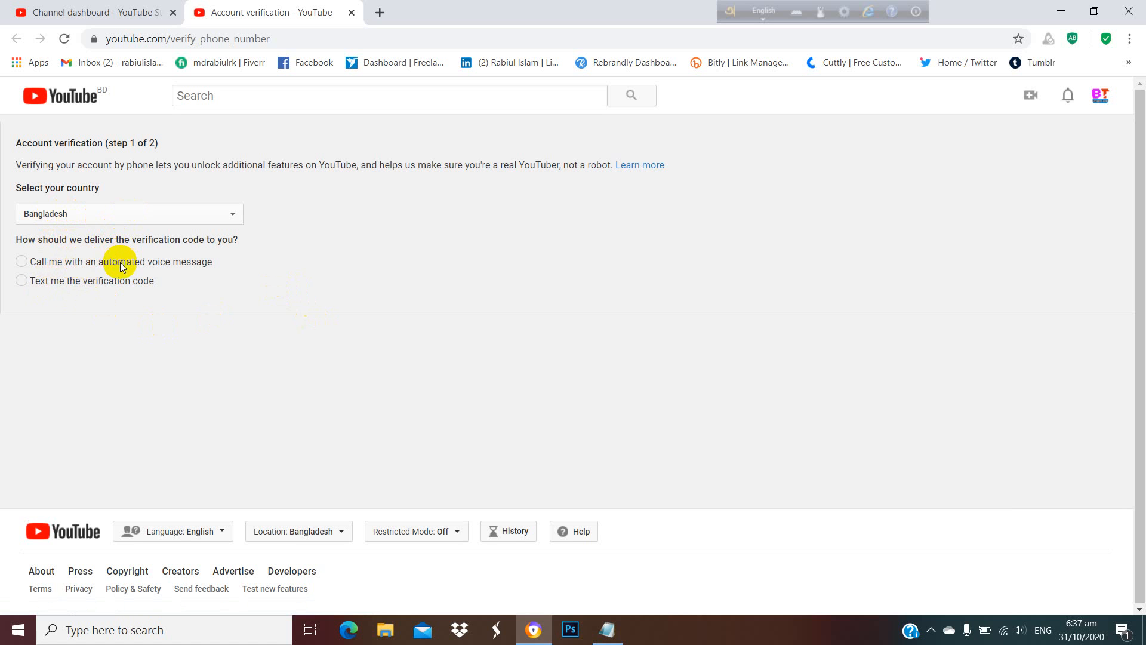
pyautogui.click(55, 281)
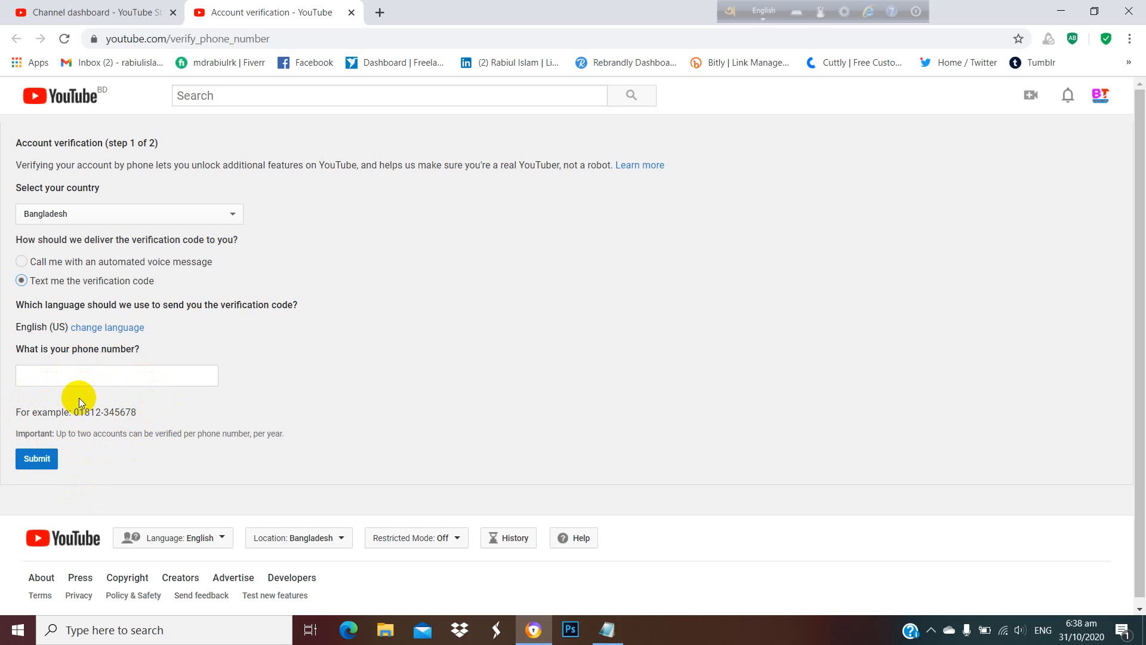
# Return to the Studio settings and set the upload defaults title to "Tecb Bangla".
pyautogui.click(138, 12)
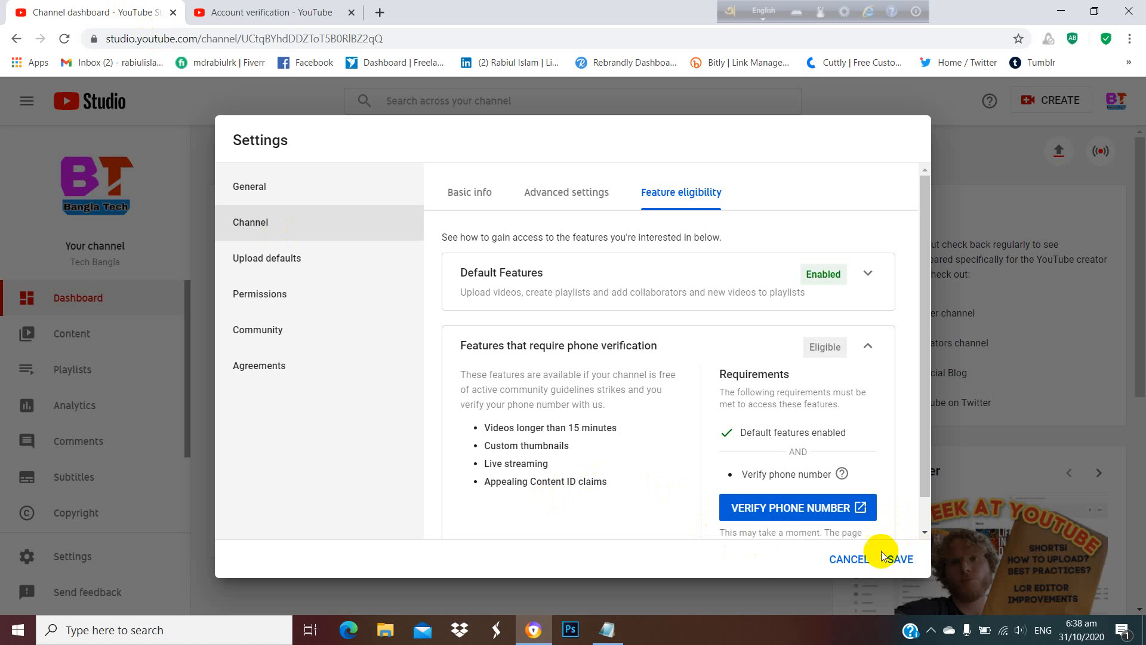
pyautogui.scroll(-1, 660, 363)
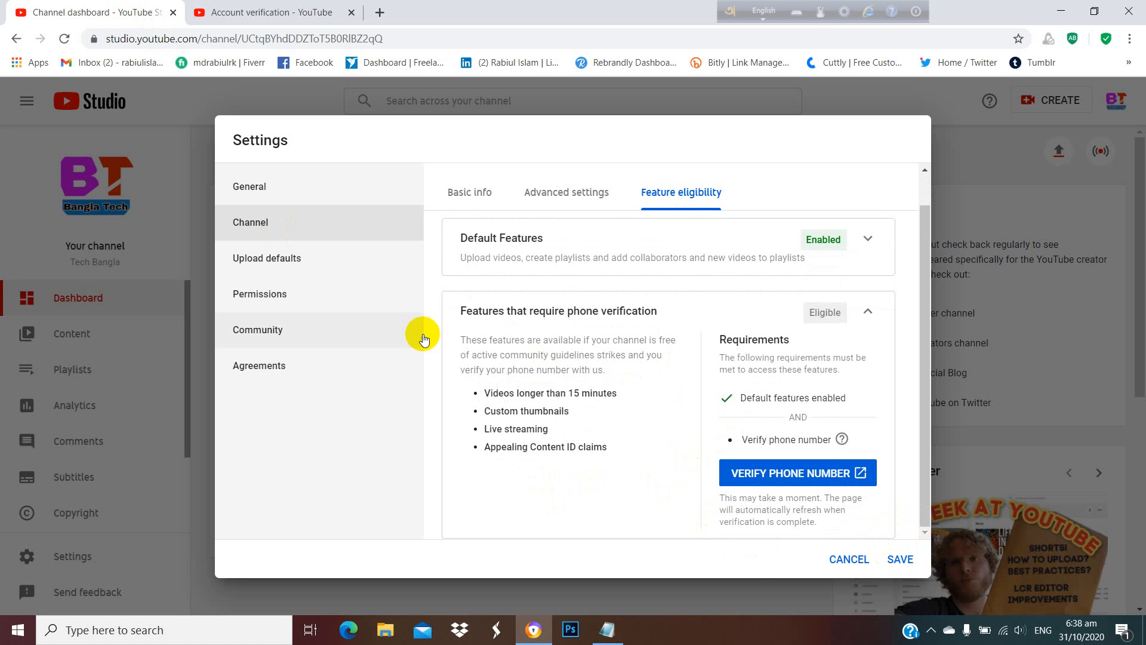
pyautogui.click(291, 265)
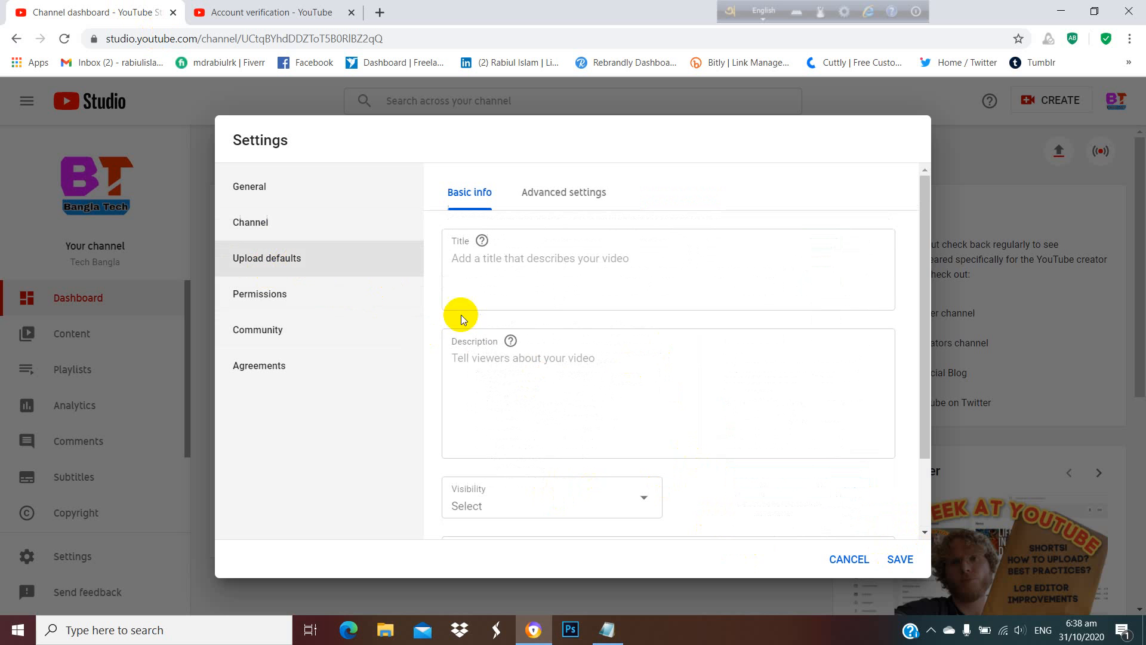
pyautogui.click(484, 262)
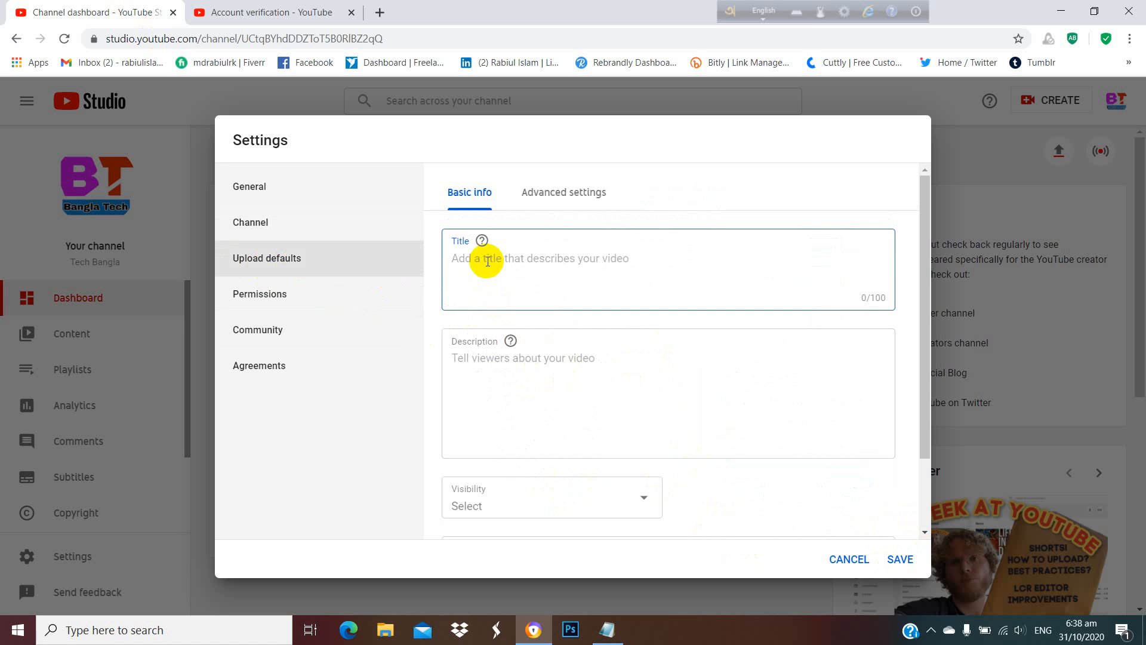
pyautogui.write('Tecb Bangla')
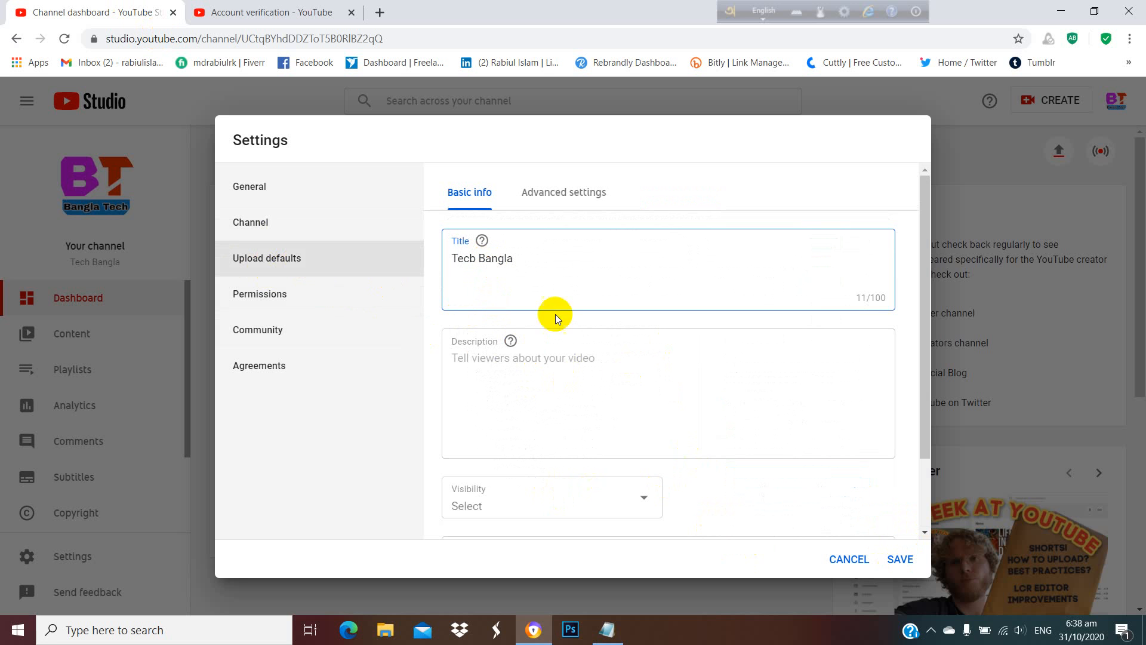
# Copy the whole "Hello friends" welcome text from Notepad and paste it as the default video description.
pyautogui.click(546, 358)
pyautogui.click(623, 638)
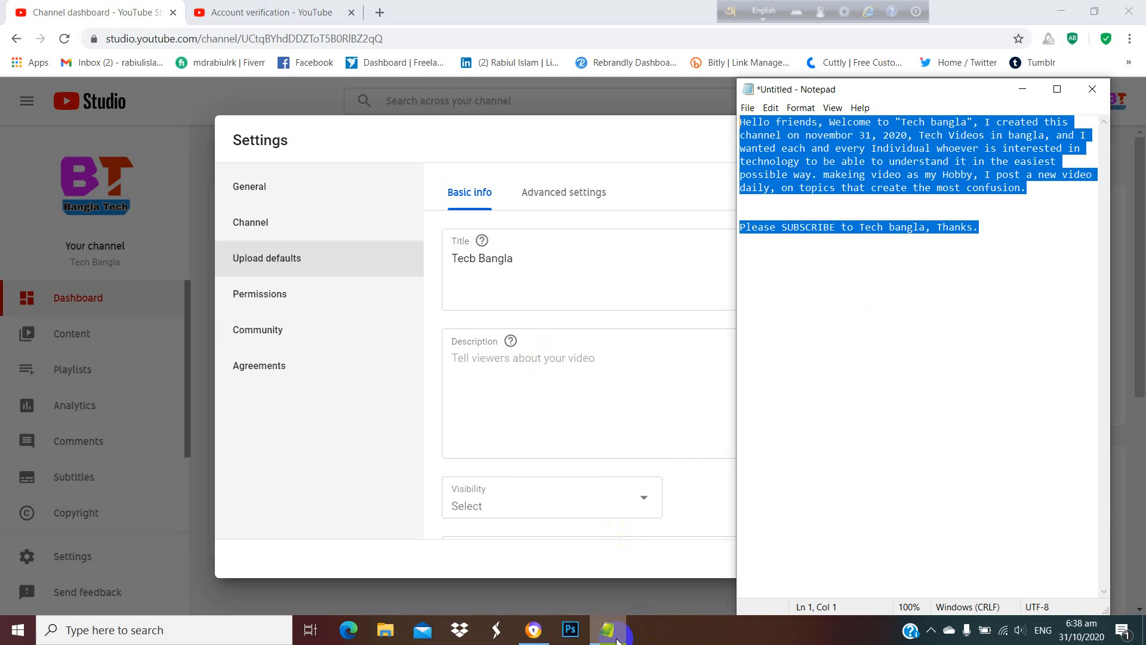
pyautogui.click(1013, 256)
pyautogui.moveTo(988, 234); pyautogui.dragTo(664, 109)
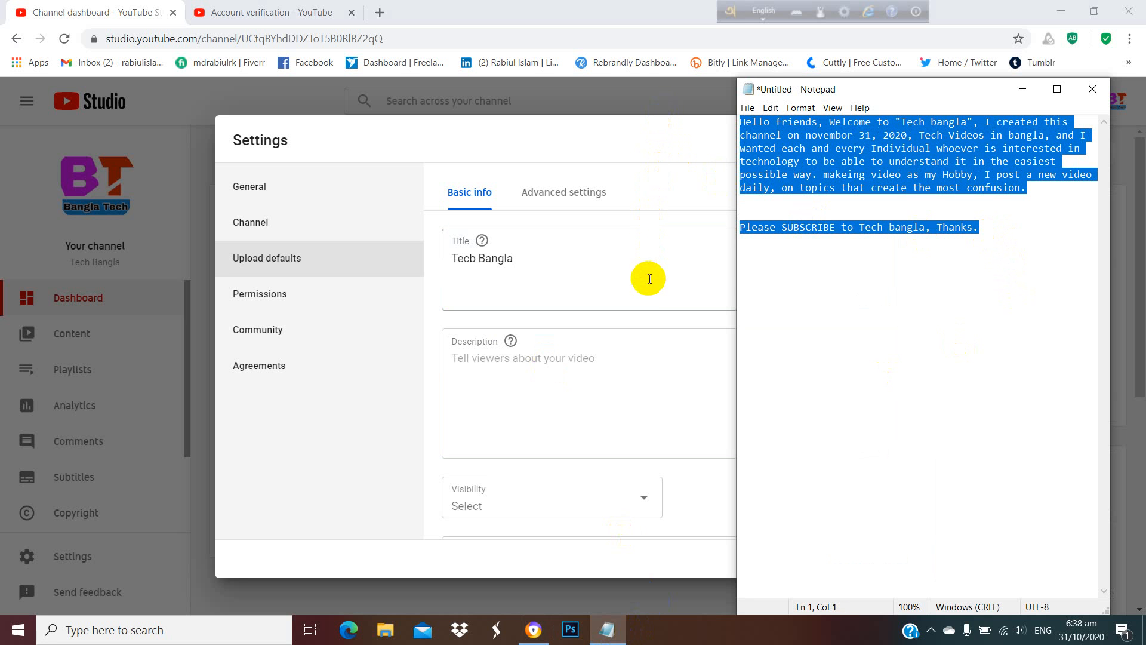
pyautogui.click(539, 375)
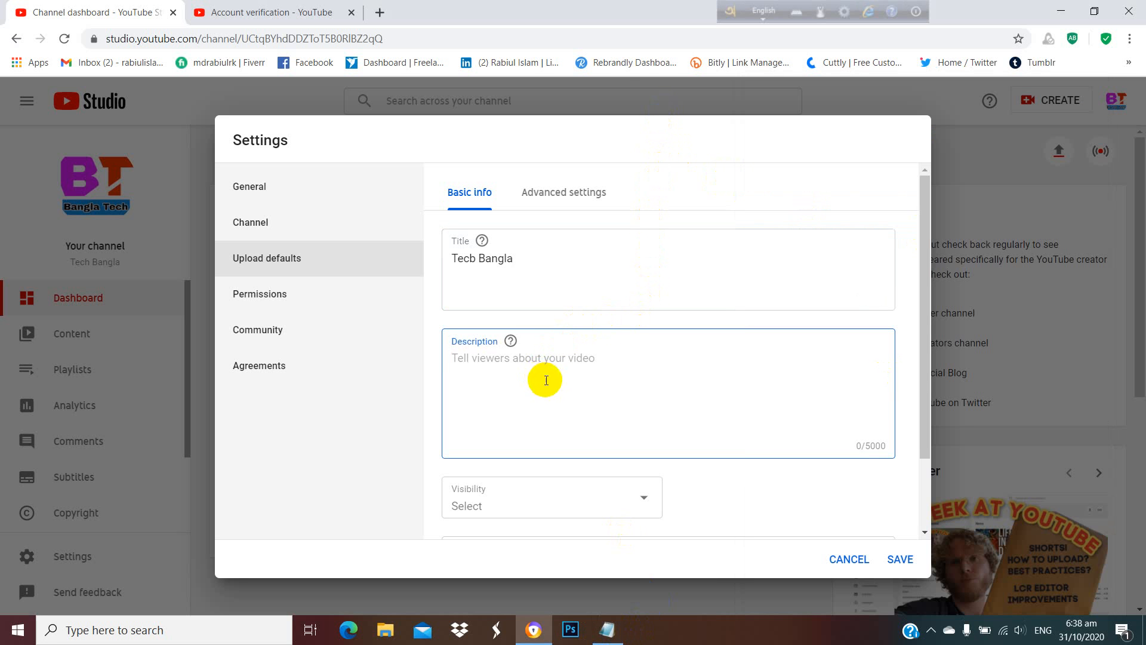
pyautogui.write('Hello friends, Welcome to "Tech bangla", I created this channel on november 31, 2020, Tech Videos in bangla, and I wanted each and every Individual whoever is interested in technology to be able to understand it in the easiest possible way. makeing video as my Hobby, I post a new video daily, on topics that create the most confusion.  Please SUBSCRIBE to Tech bangla, Thanks.')
pyautogui.scroll(3, 612, 368)
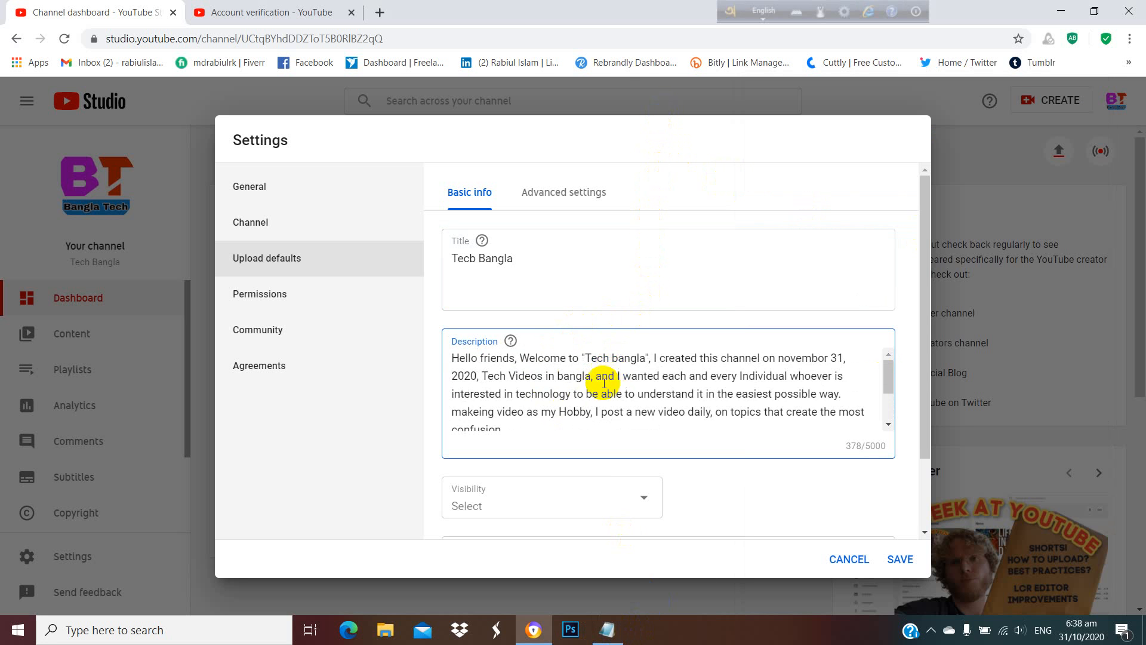
# Delete the blank lines above the "Please SUBSCRIBE to Tech bangla" line in the default video description.
pyautogui.scroll(-3, 537, 382)
pyautogui.click(499, 394)
pyautogui.press('BackSpace')
pyautogui.press('BackSpace')
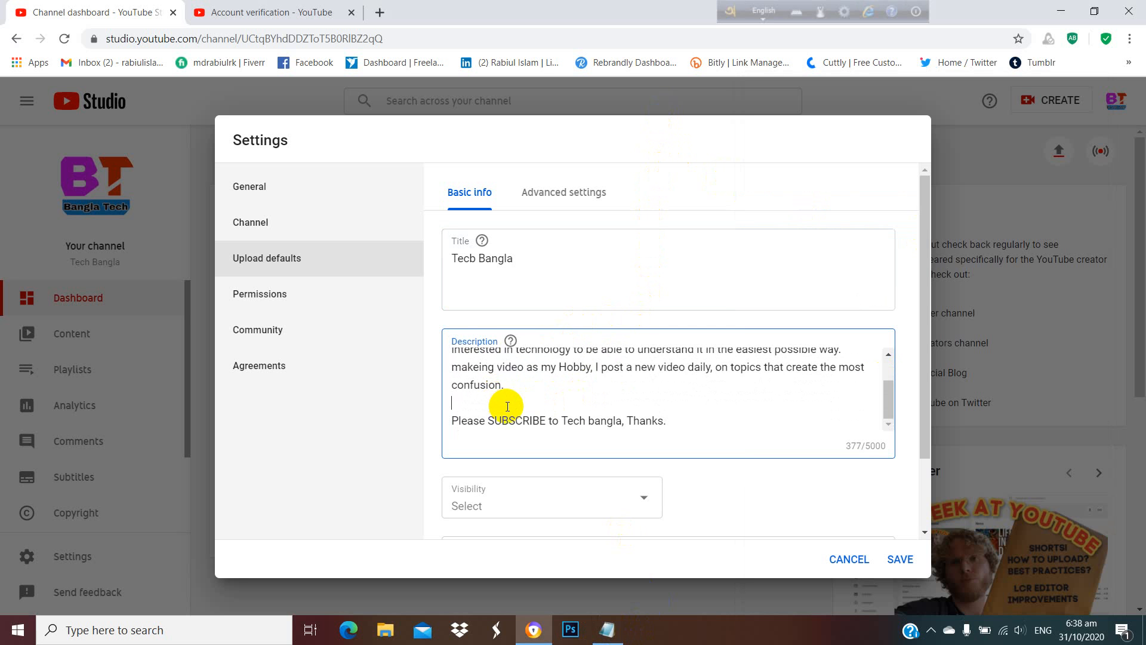
# Set the default video visibility to Public.
pyautogui.scroll(-1, 595, 404)
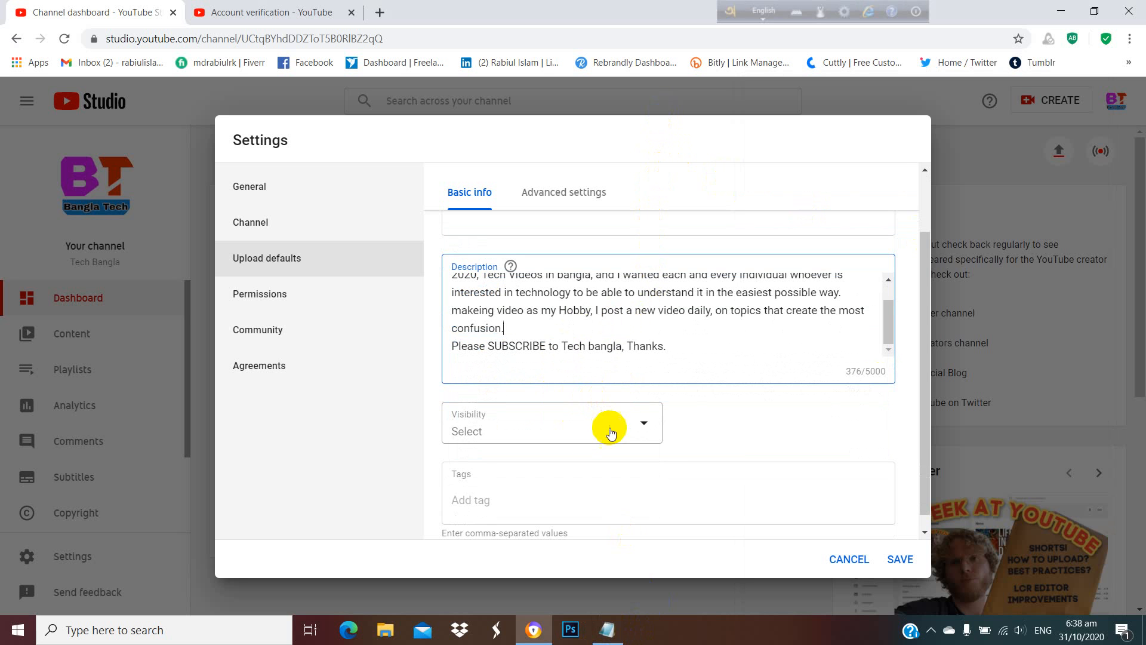
pyautogui.click(641, 426)
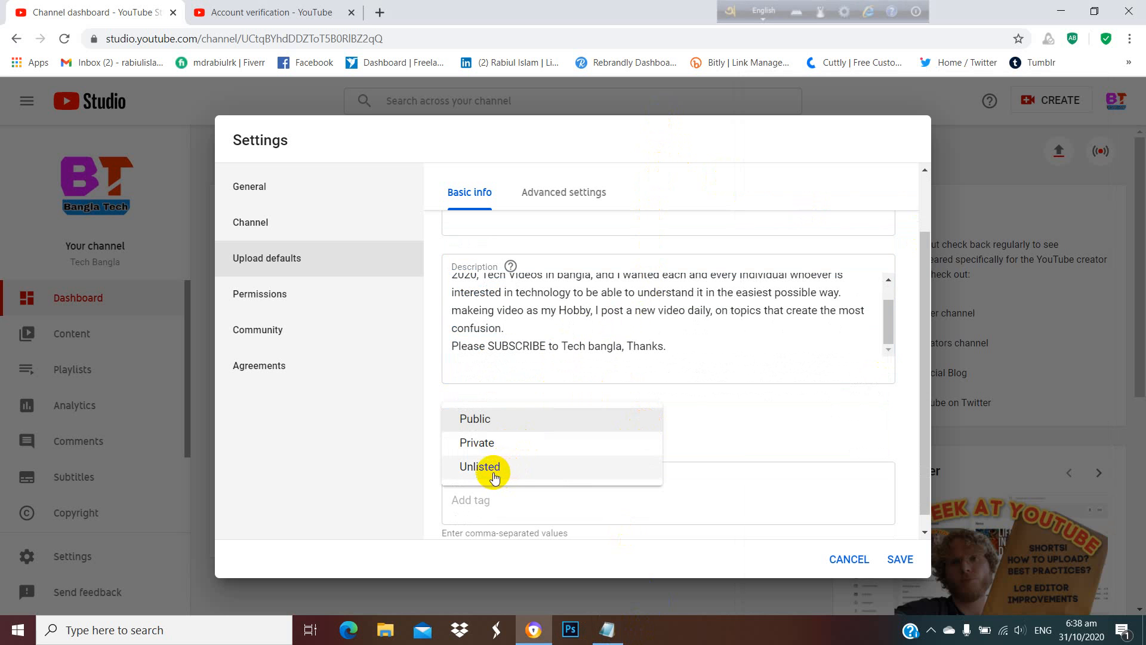
pyautogui.click(500, 419)
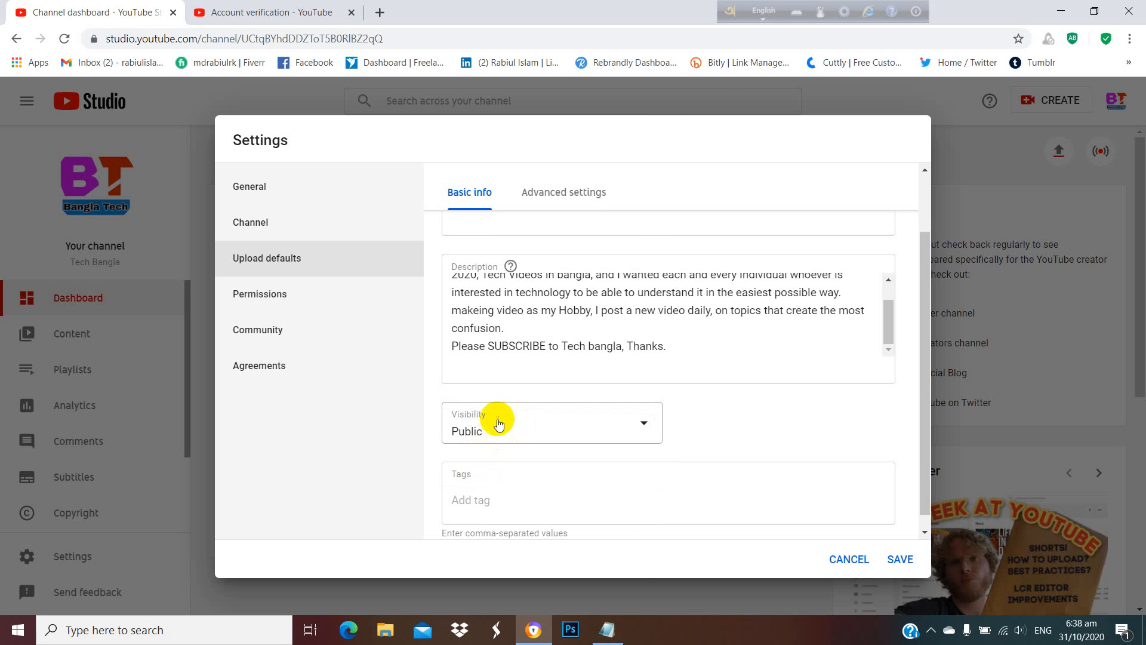
# Close the account verification page and search the web for "tag generator" in a new browser tab.
pyautogui.scroll(-1, 498, 421)
pyautogui.click(493, 479)
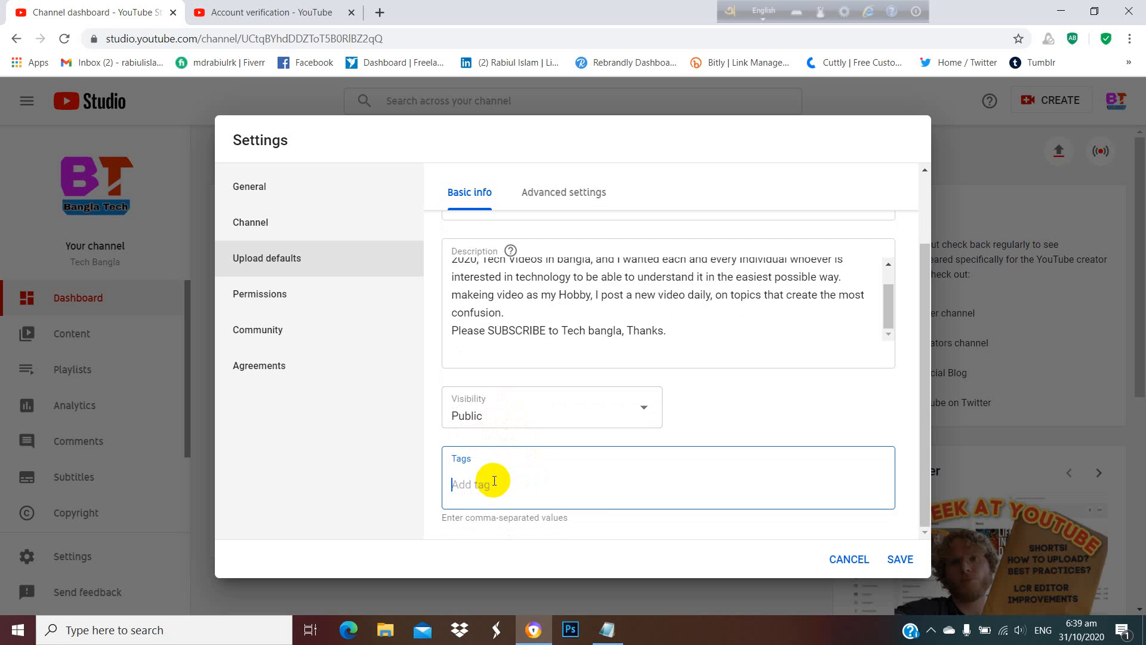
pyautogui.click(352, 12)
pyautogui.click(201, 12)
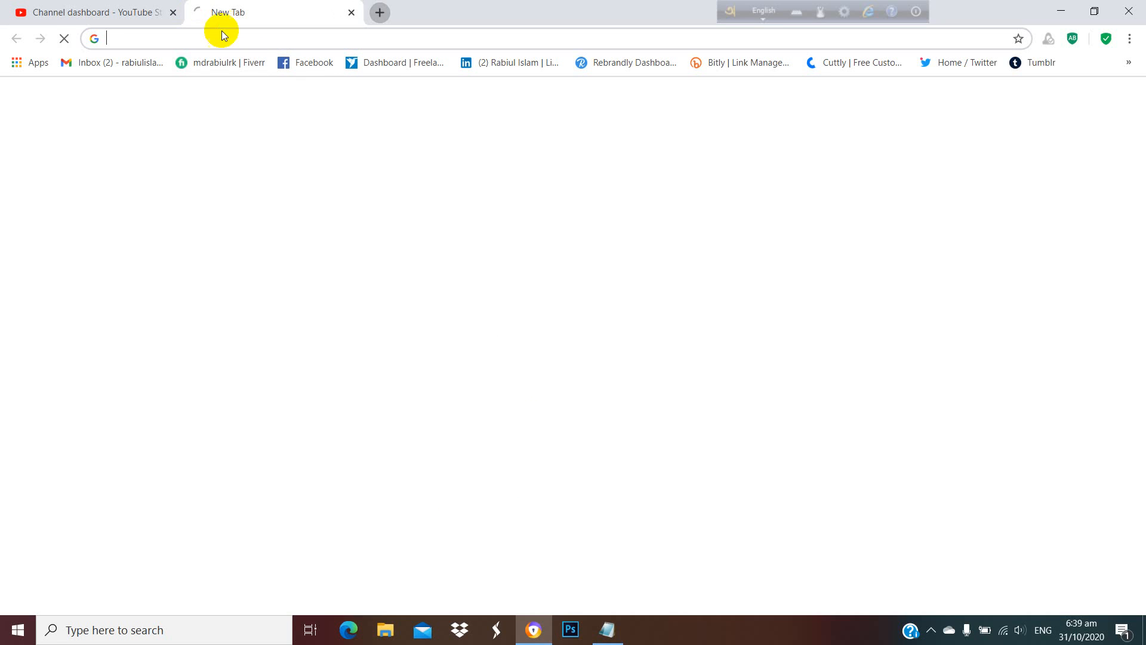
pyautogui.write('tag')
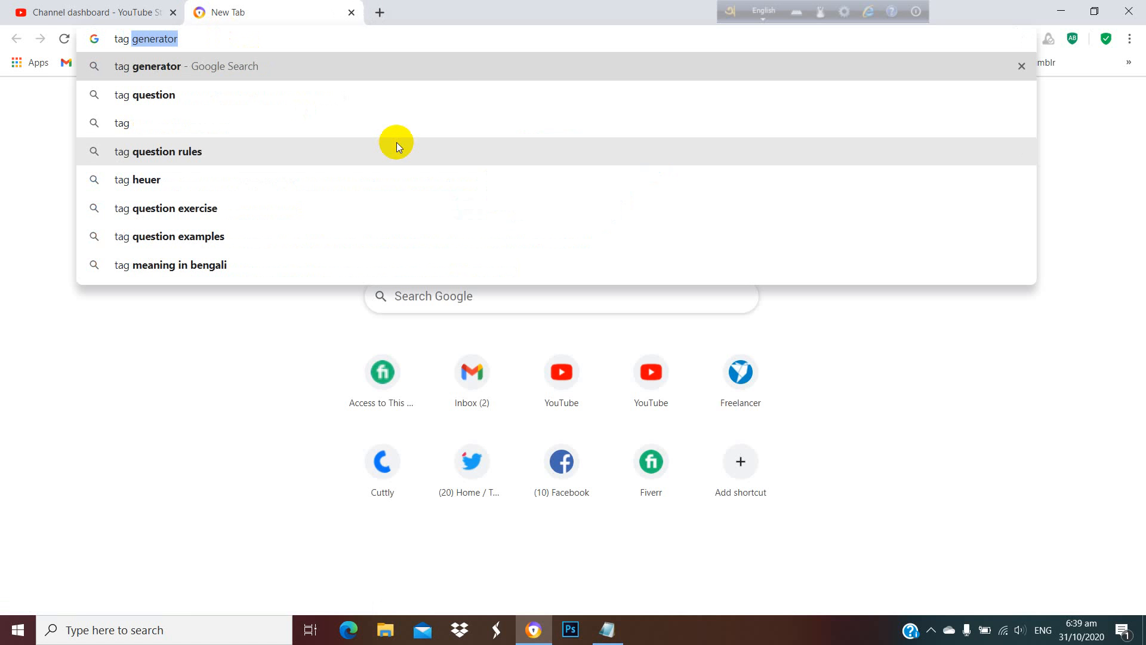
pyautogui.press('Return')
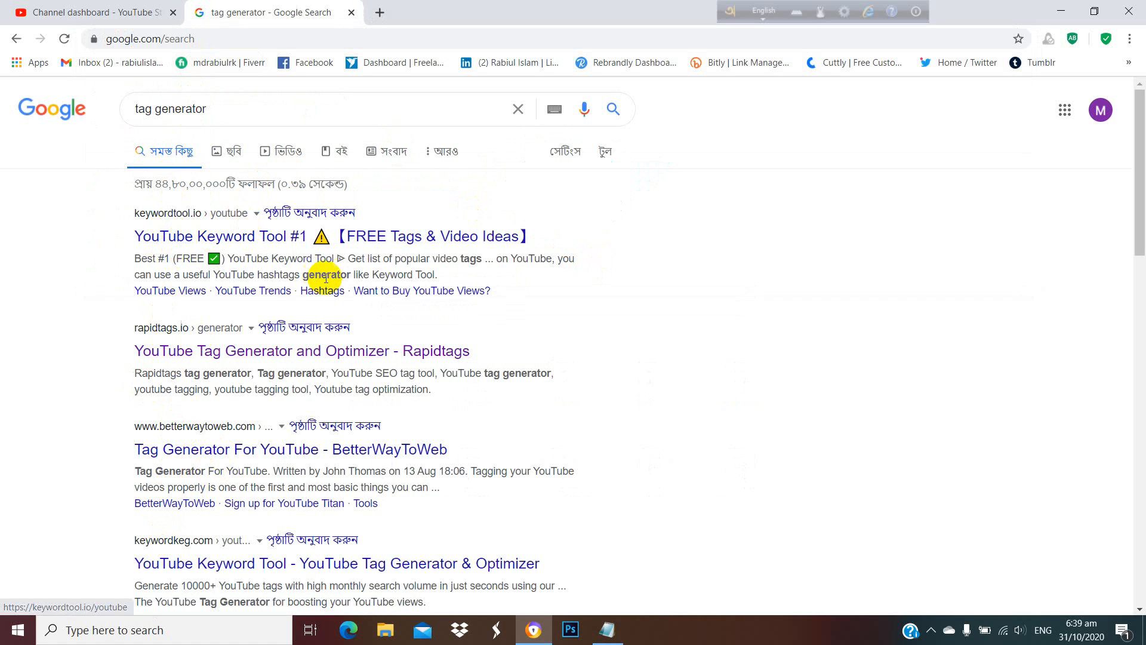
pyautogui.scroll(-1, 239, 298)
pyautogui.scroll(-1, 239, 299)
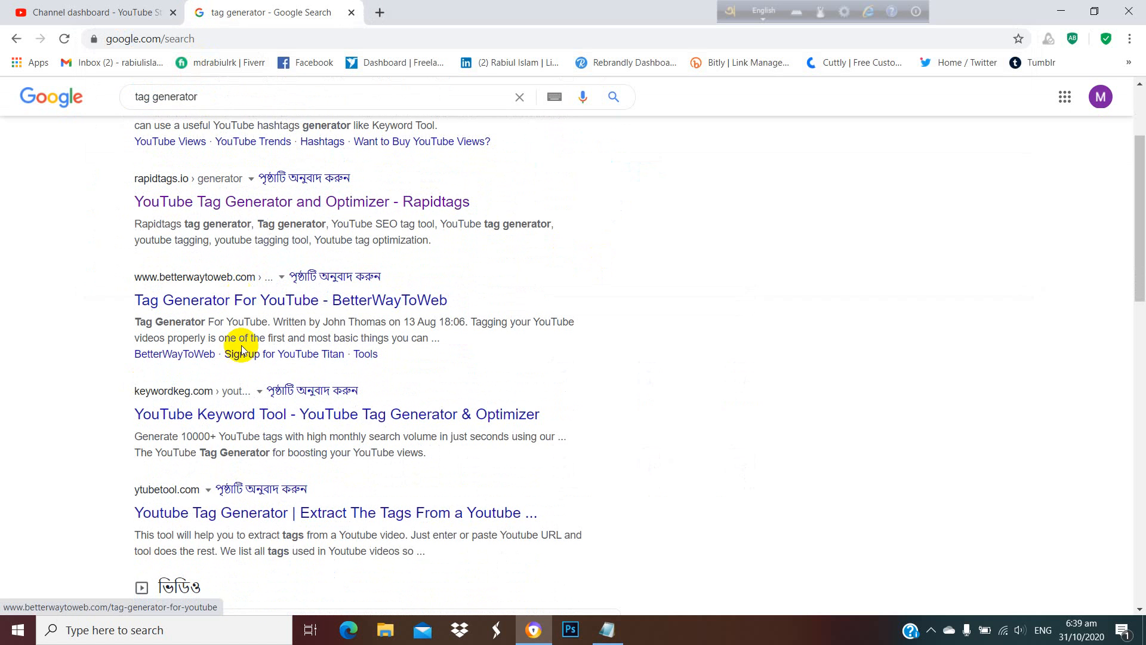
pyautogui.click(211, 519)
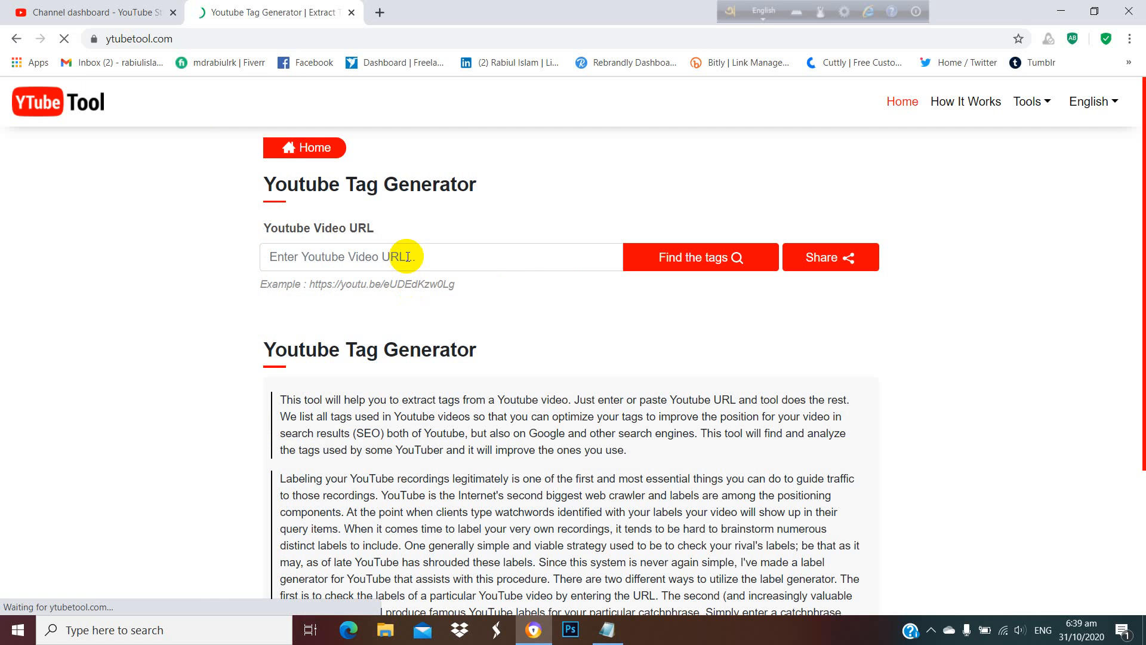
pyautogui.click(19, 43)
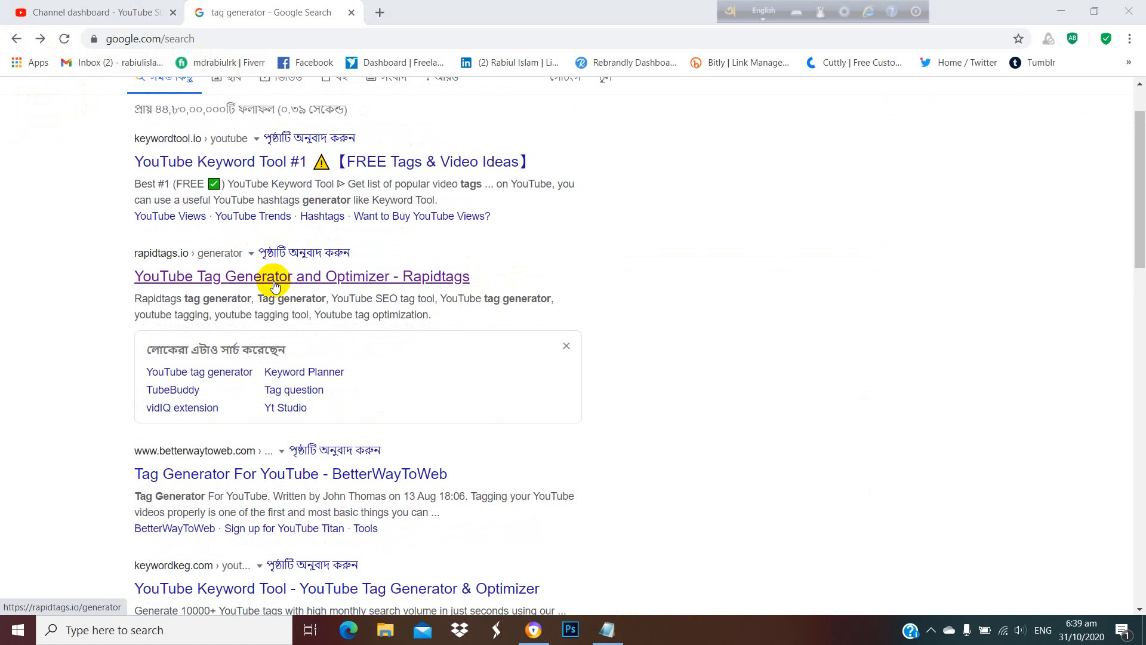
# Open the Rapidtags YouTube tag generator from the search results and generate tags for "tech bangla".
pyautogui.click(274, 275)
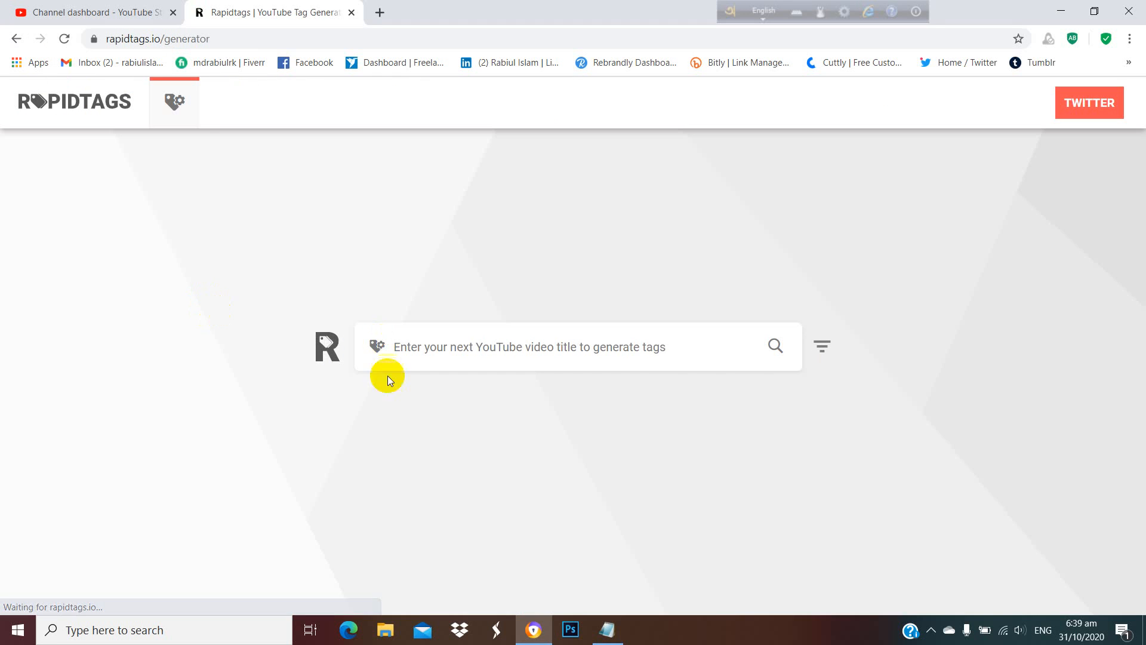
pyautogui.click(475, 338)
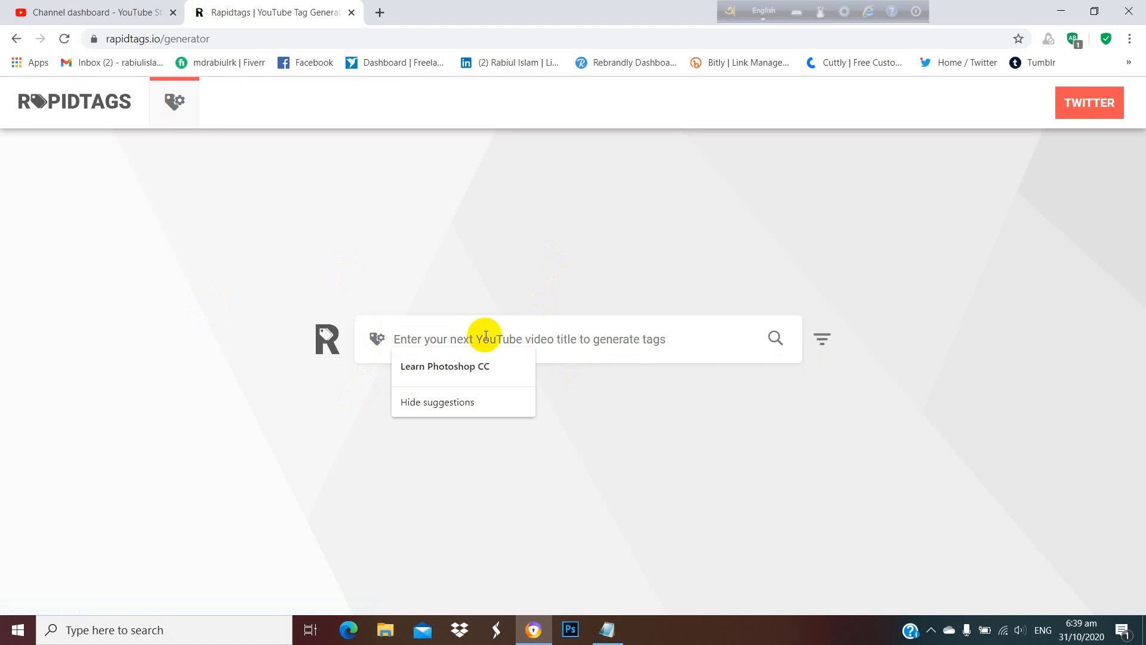
pyautogui.write('tech bangla')
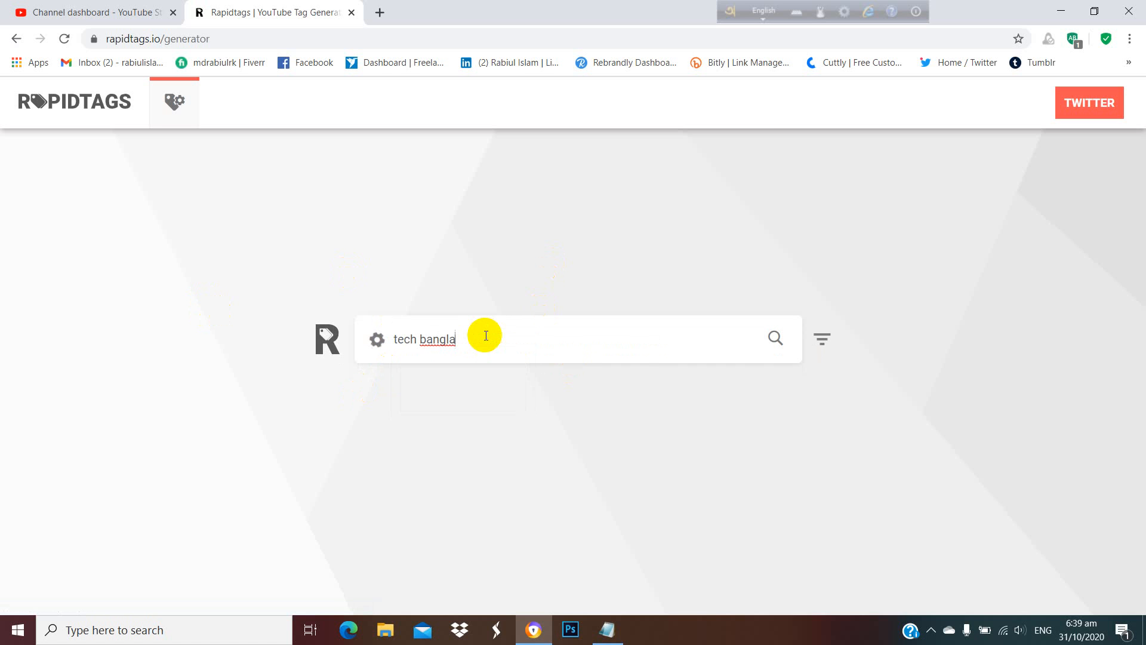
pyautogui.press('Return')
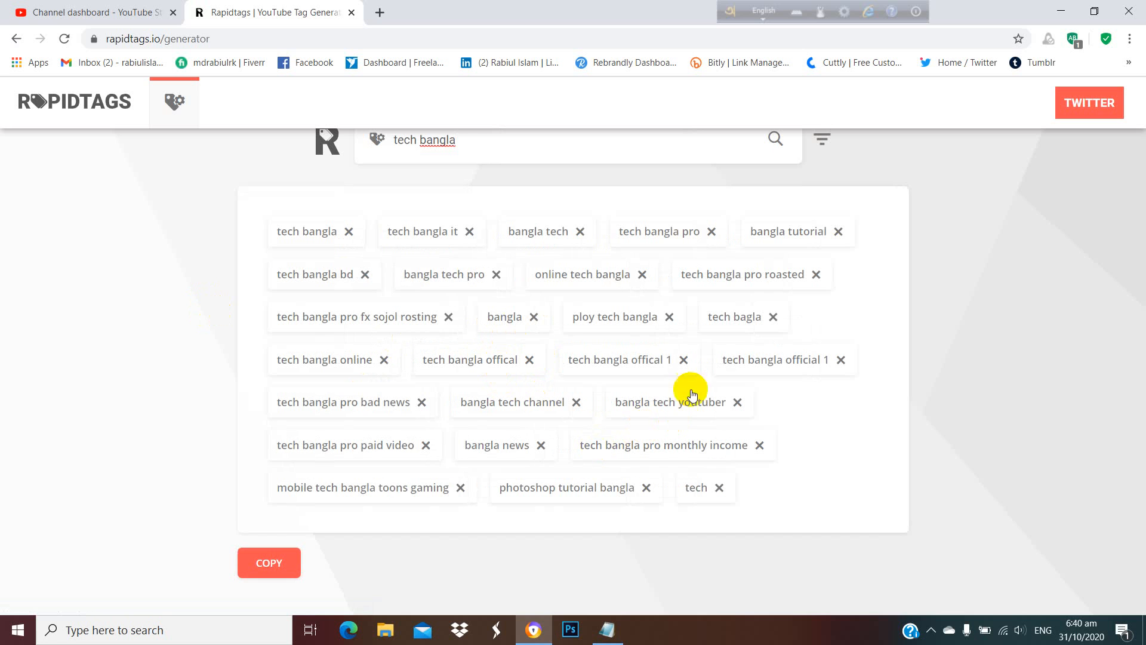
# Remove the generated tags "tech bangla offical 1", "ploy tech bangla" and "tech bangla pro", and copy the remaining tags.
pyautogui.click(683, 361)
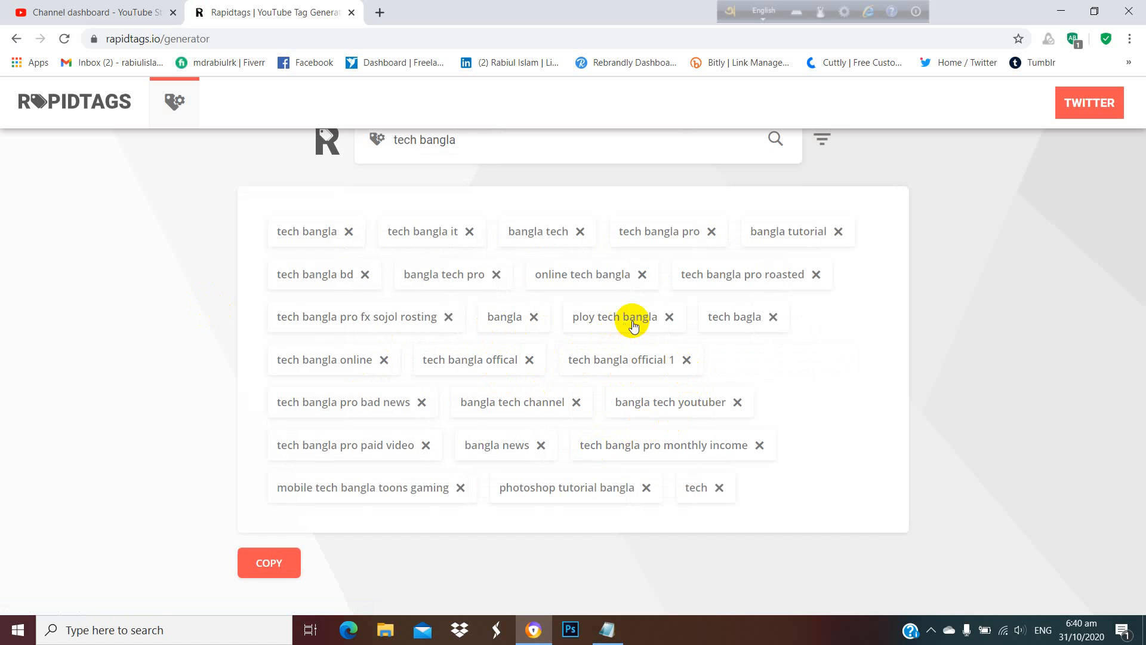
pyautogui.click(669, 317)
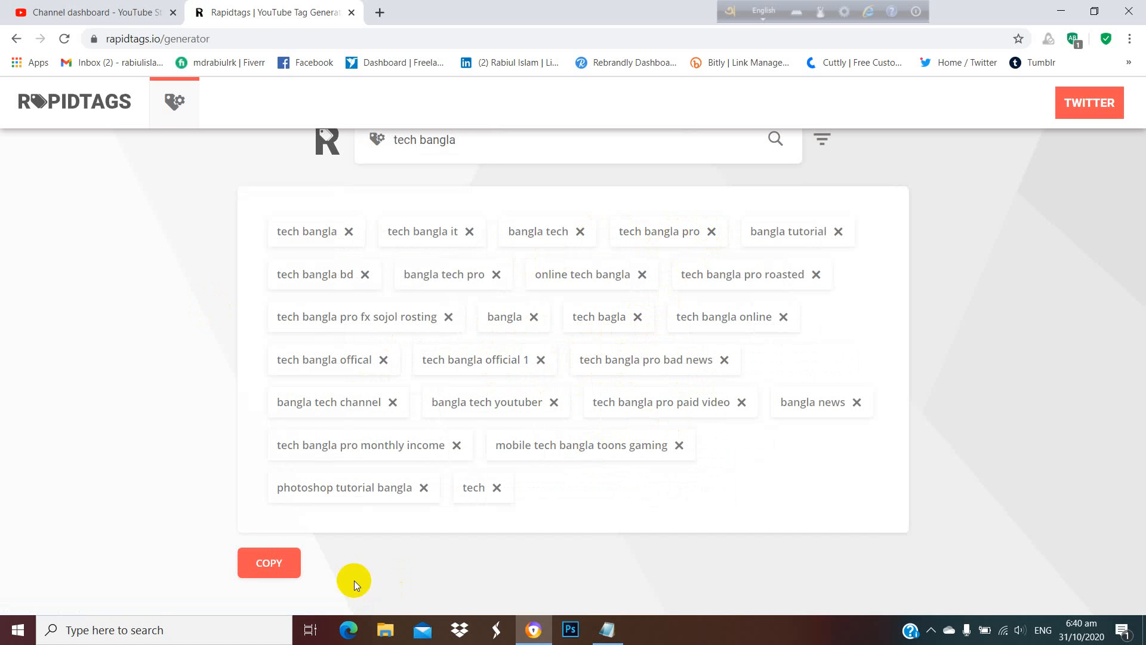
pyautogui.click(291, 556)
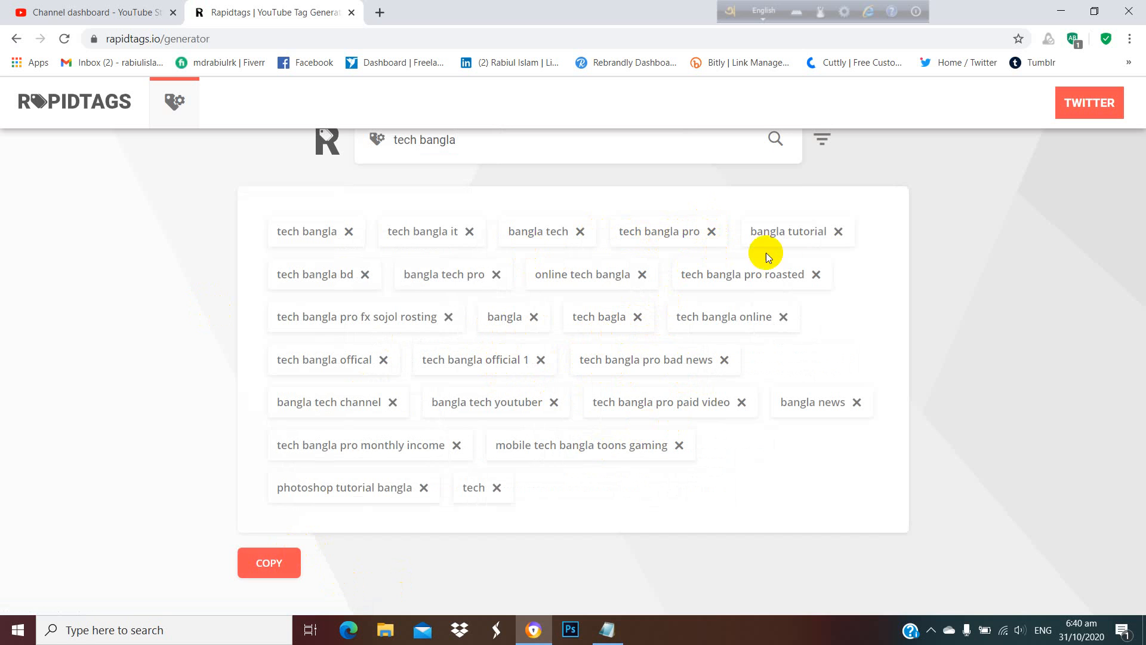
pyautogui.click(710, 231)
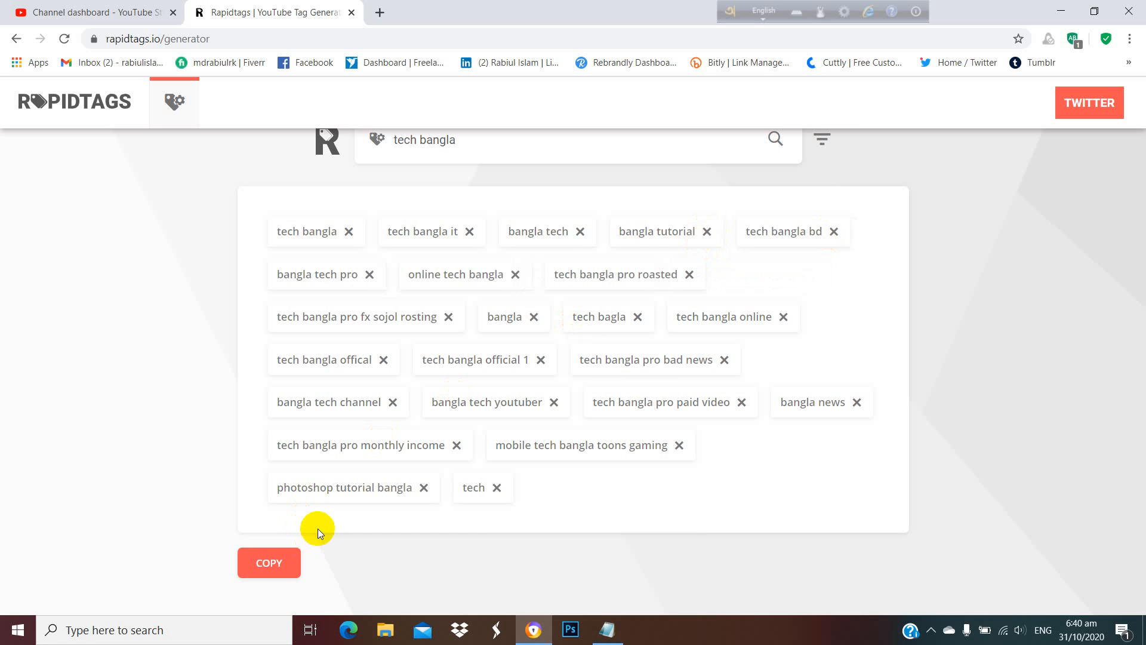
pyautogui.click(269, 569)
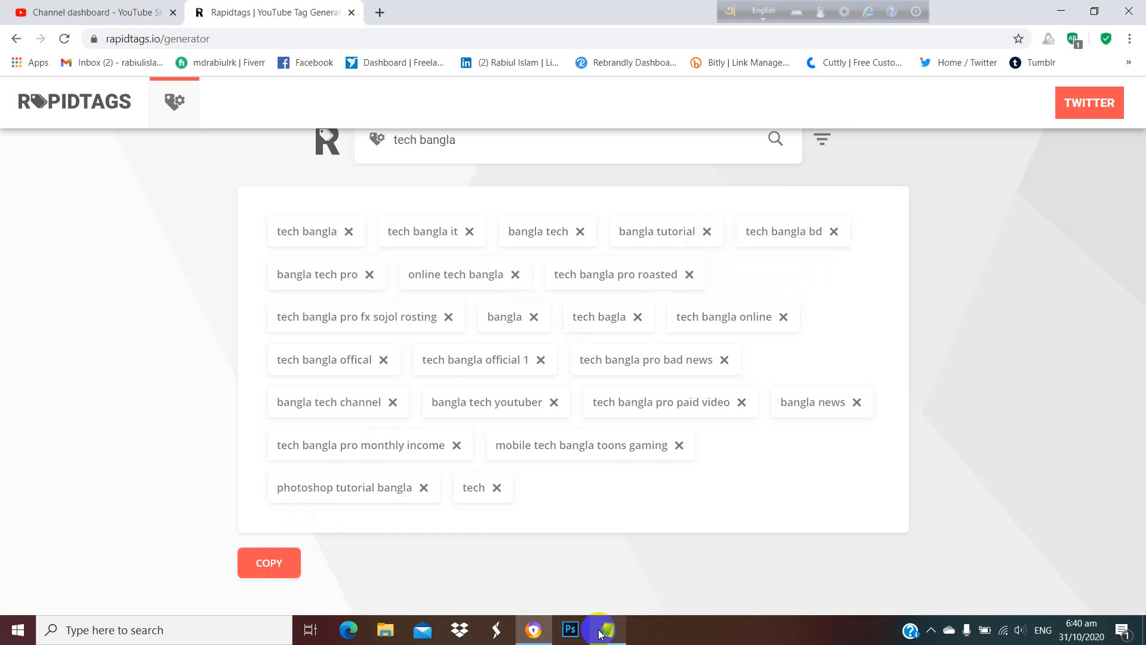
# Return to the YouTube Studio upload defaults and paste the copied "tech bangla" tags as the default video tags.
pyautogui.click(97, 12)
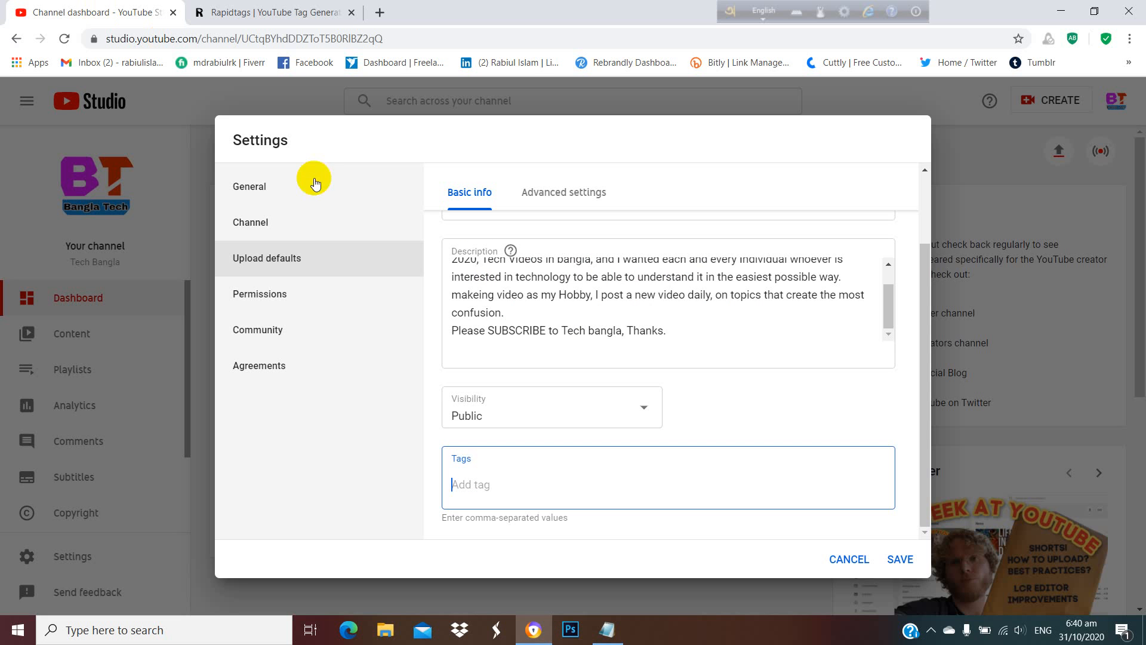
pyautogui.click(520, 467)
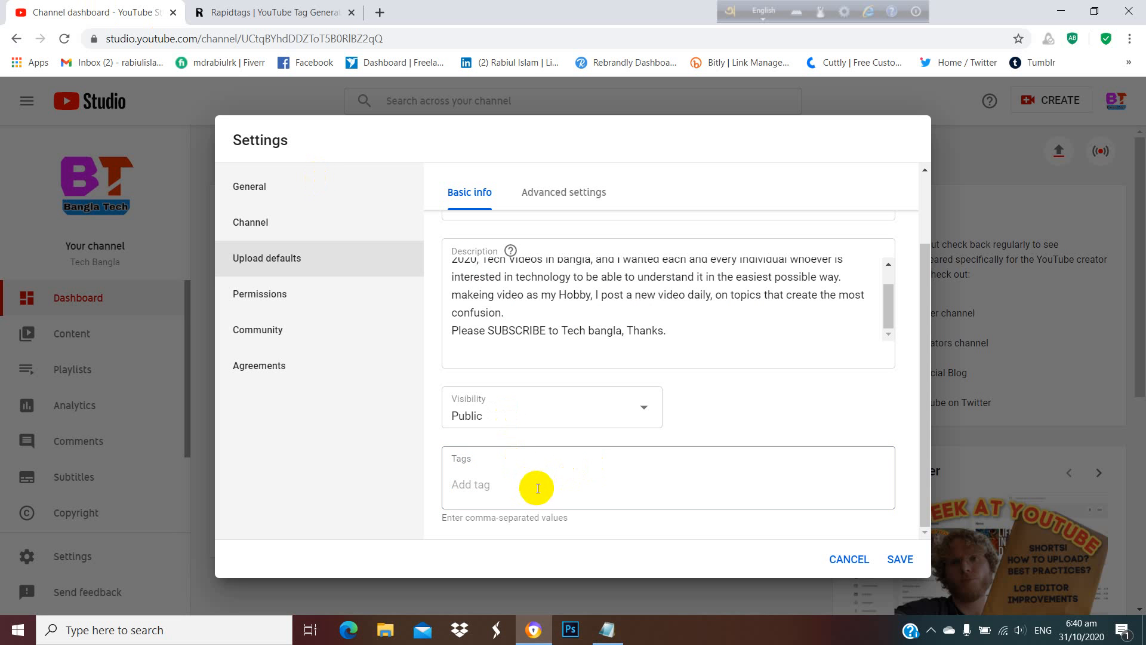
pyautogui.hotkey('ctrl', 'v')
pyautogui.scroll(-3, 692, 480)
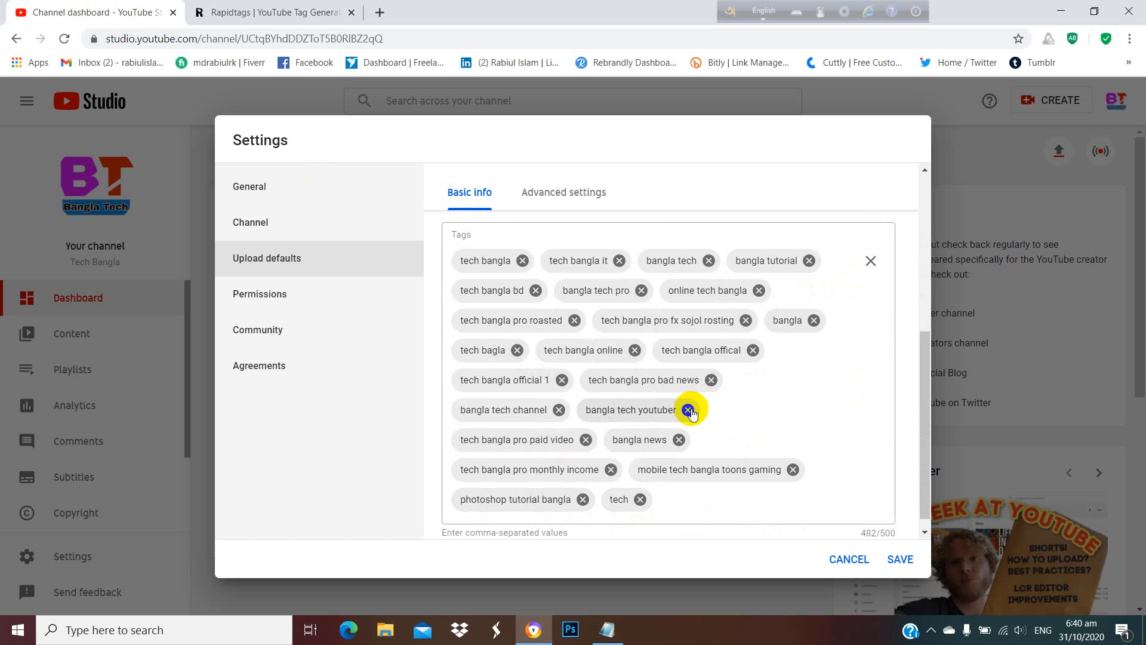
# Switch back to Rapidtags and generate a new set of tags for "earn money".
pyautogui.scroll(3, 681, 406)
pyautogui.click(302, 10)
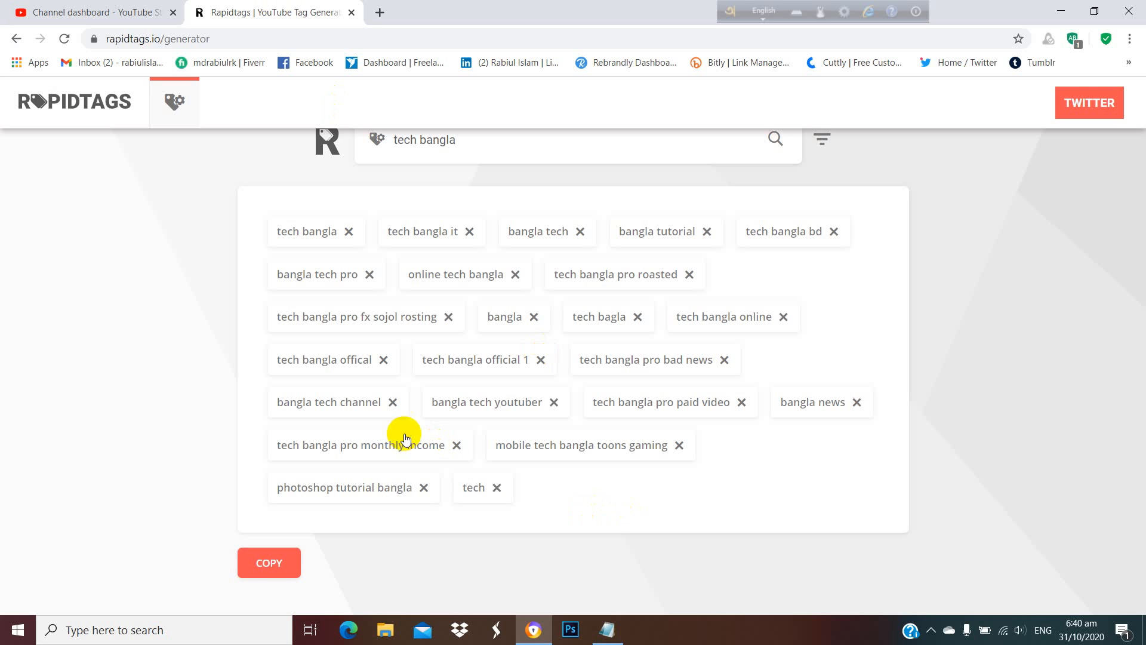
pyautogui.moveTo(467, 141); pyautogui.dragTo(345, 156)
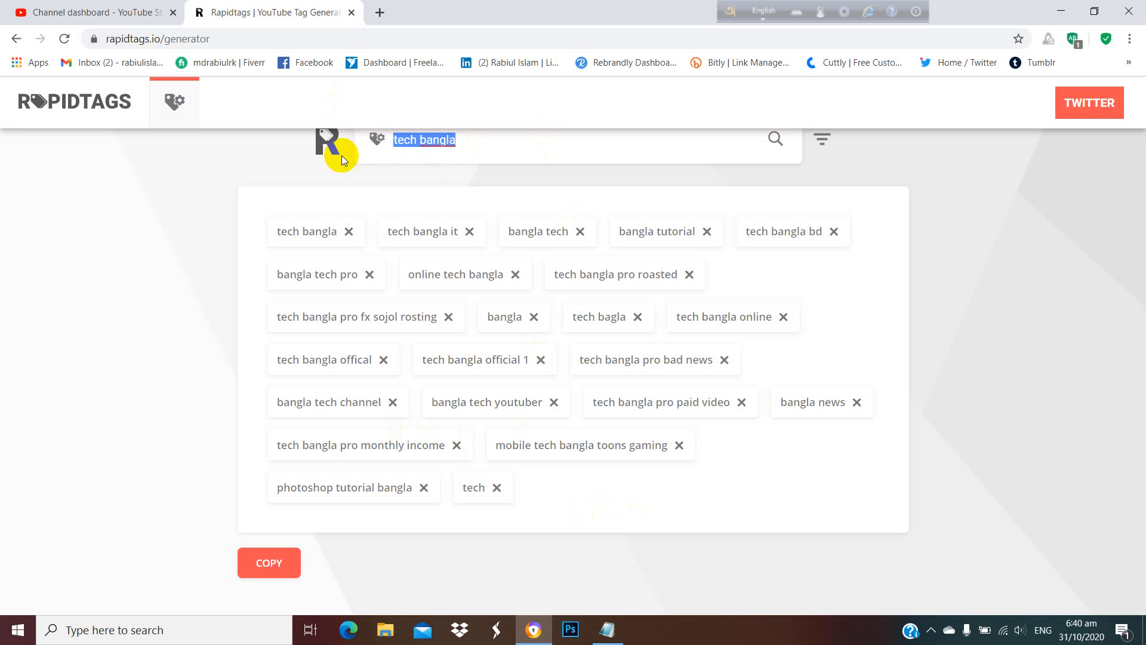
pyautogui.write('earn')
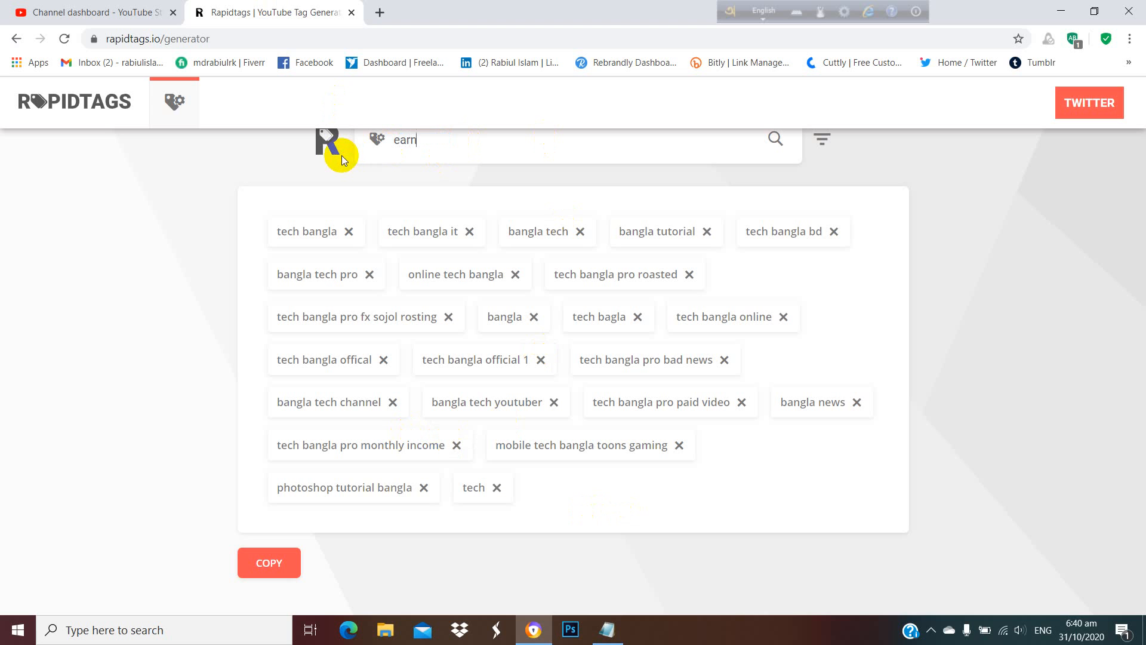
pyautogui.write(' monr')
pyautogui.press('BackSpace')
pyautogui.write('ey.')
pyautogui.press('Return')
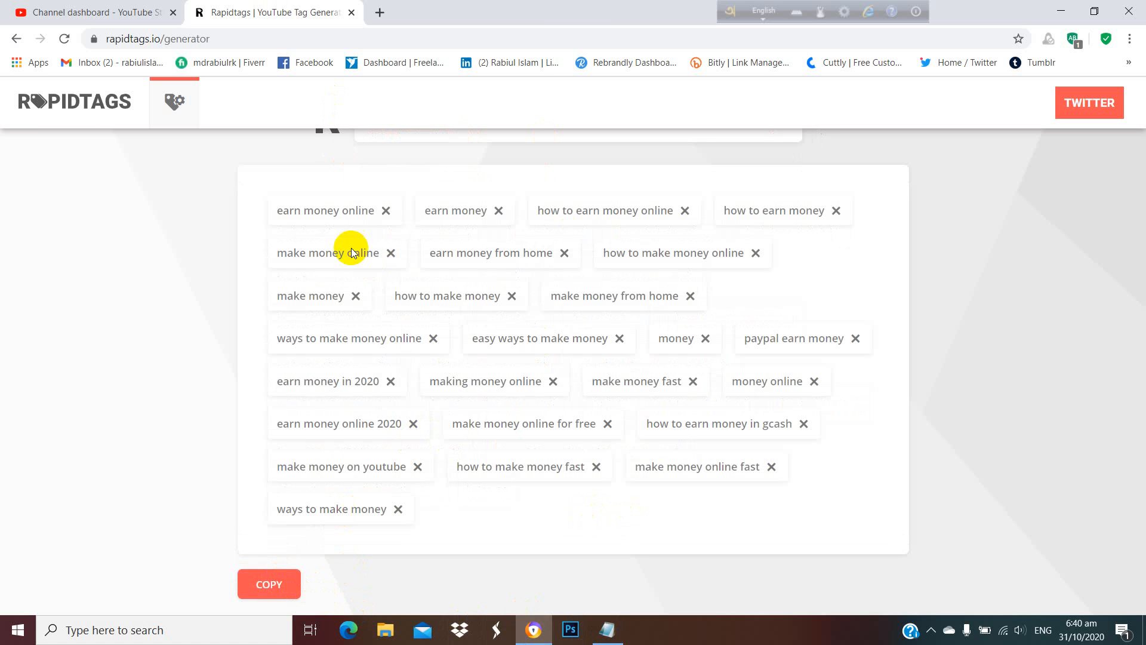
# Add the generated "earn money" tags after the existing default video tags in YouTube Studio.
pyautogui.click(71, 12)
pyautogui.scroll(-1, 728, 465)
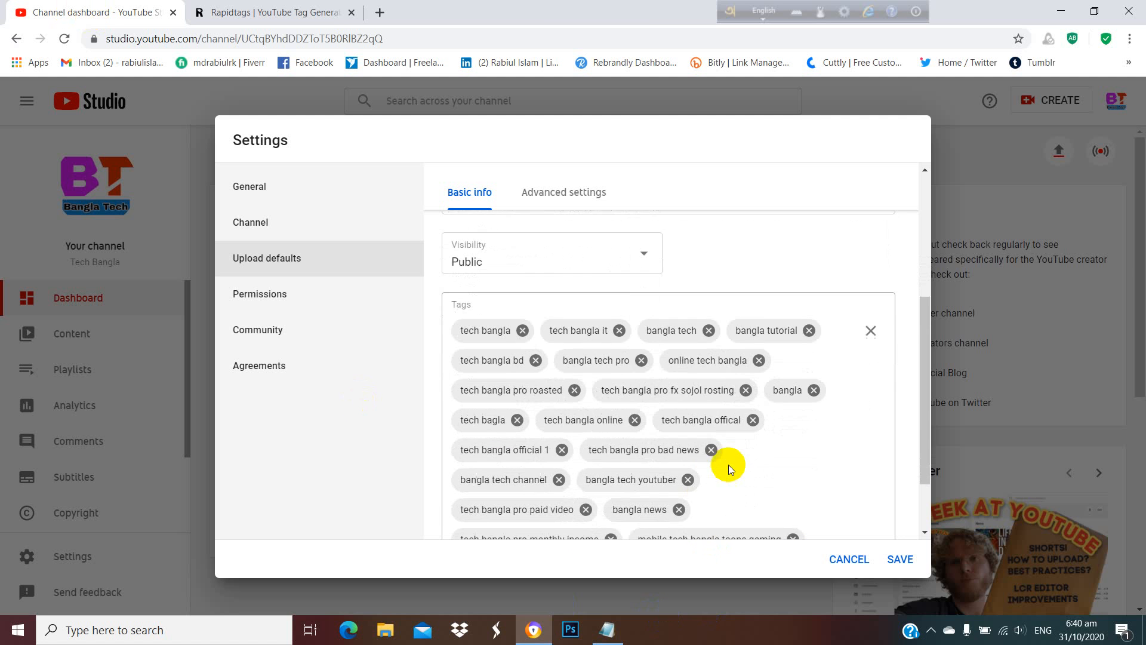
pyautogui.scroll(-2, 728, 464)
pyautogui.click(681, 487)
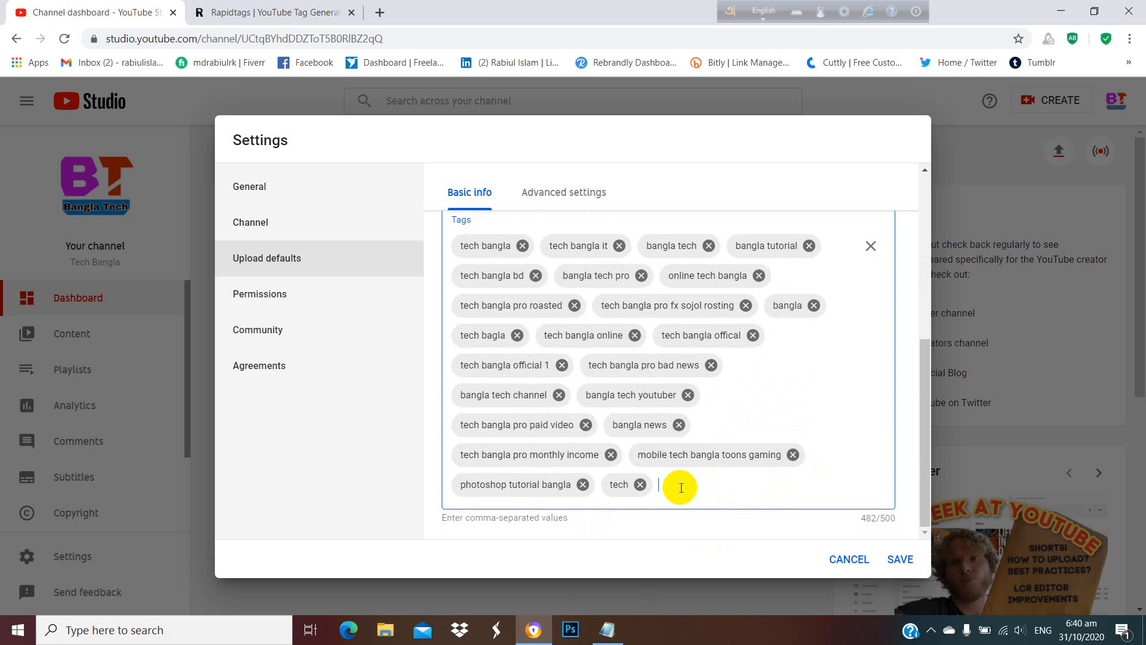
pyautogui.hotkey('ctrl', 'v')
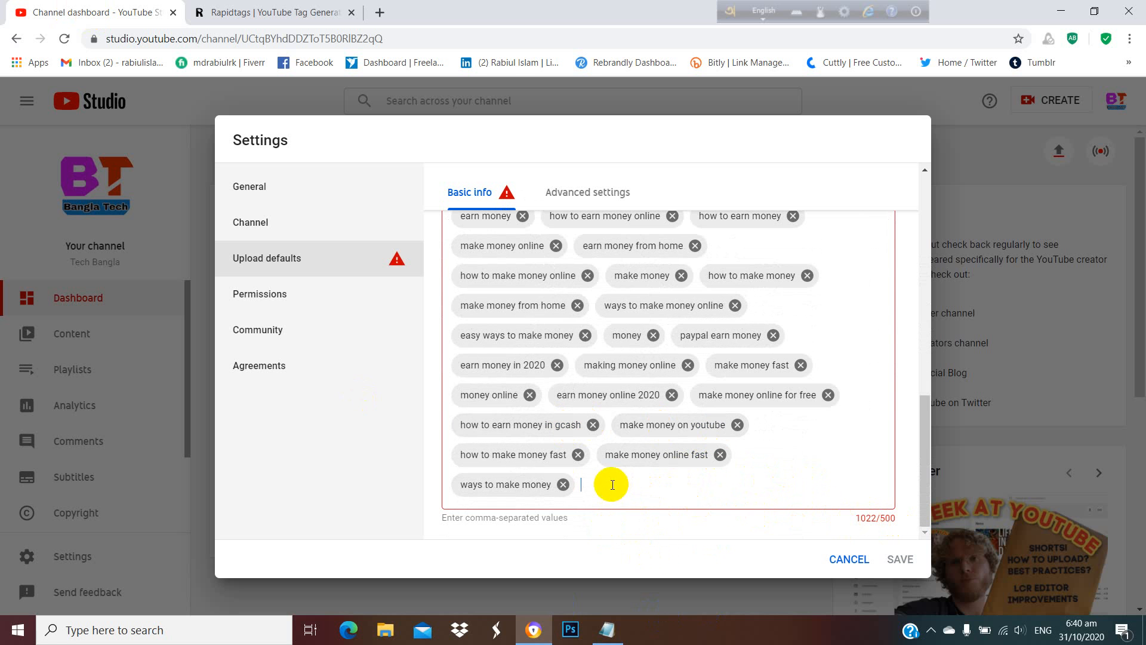
# Remove the default tags "ways to make money", "how to earn money in gcash", "money online", "earn money in 2020" and "make money from home".
pyautogui.click(564, 485)
pyautogui.click(593, 454)
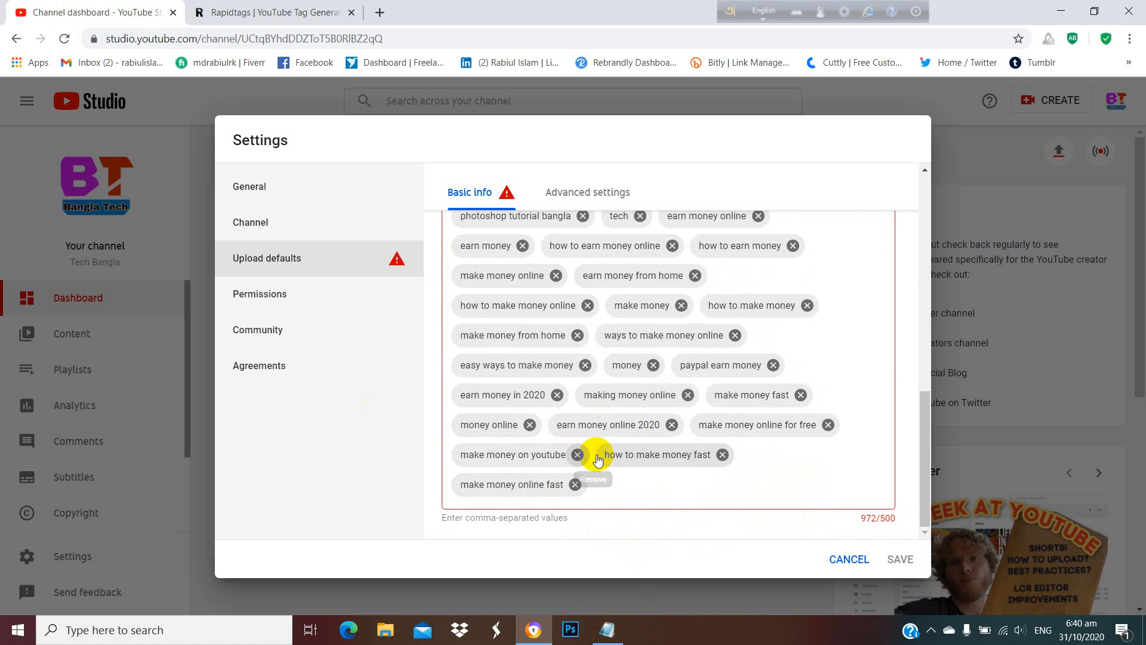
pyautogui.click(530, 424)
pyautogui.click(557, 395)
pyautogui.click(578, 365)
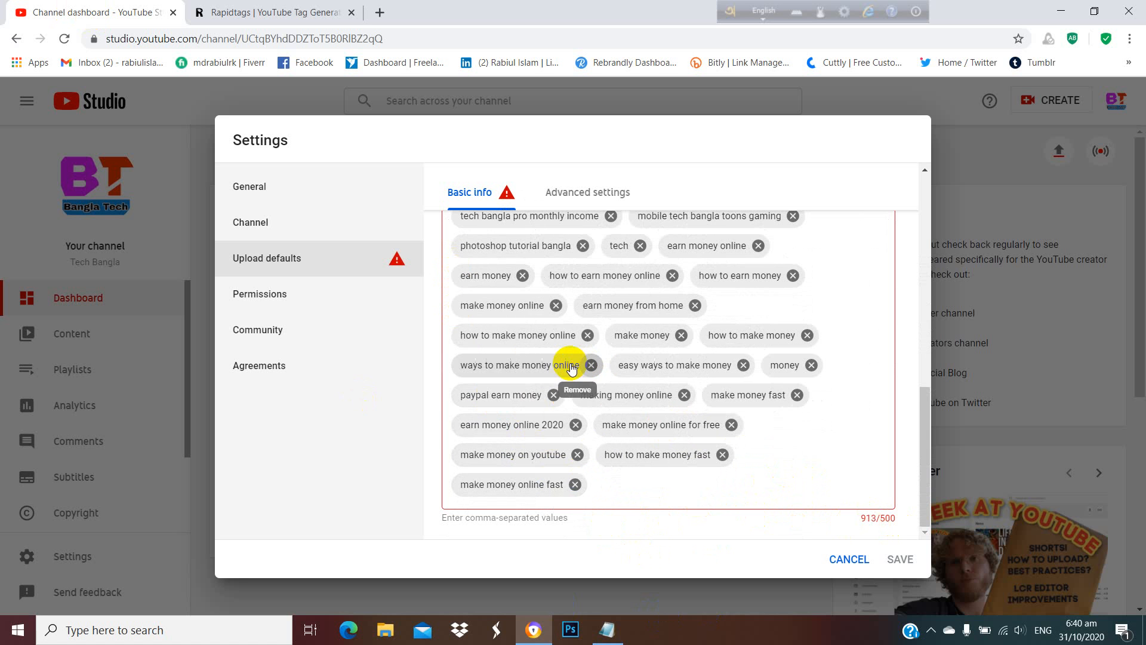
# Remove the default tags "how to make money online", "earn money" and "tech".
pyautogui.click(587, 336)
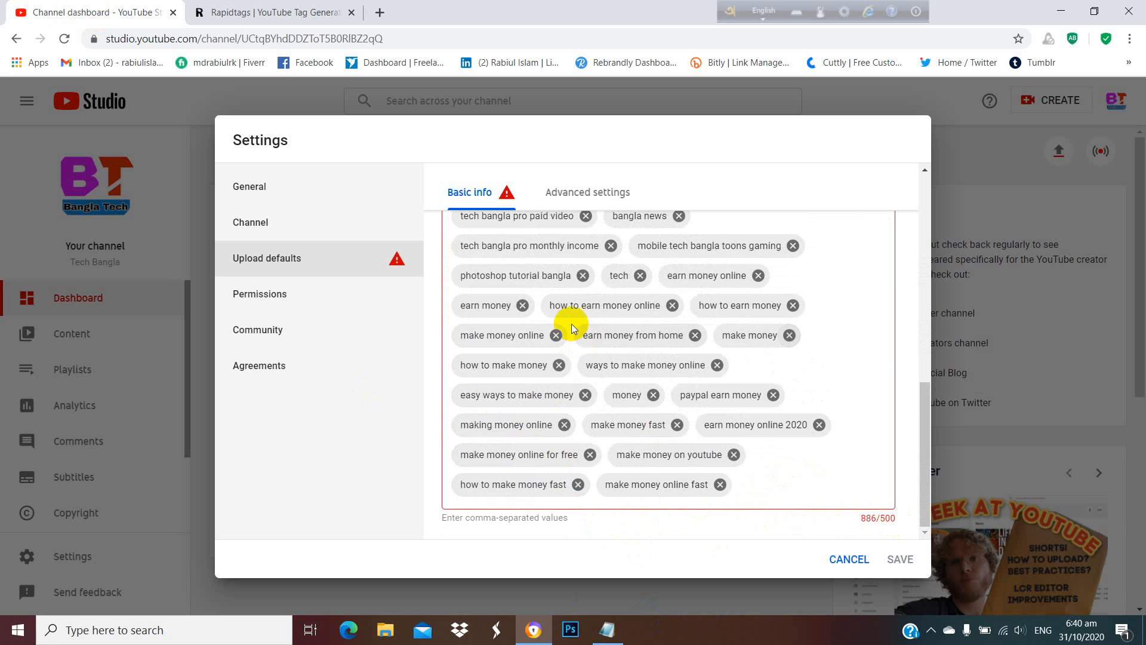
pyautogui.click(522, 305)
pyautogui.click(640, 276)
# Remove the default tags "online tech bangla", "bangla tech pro", "tech bangla bd" and "tech bangla it".
pyautogui.scroll(5, 539, 361)
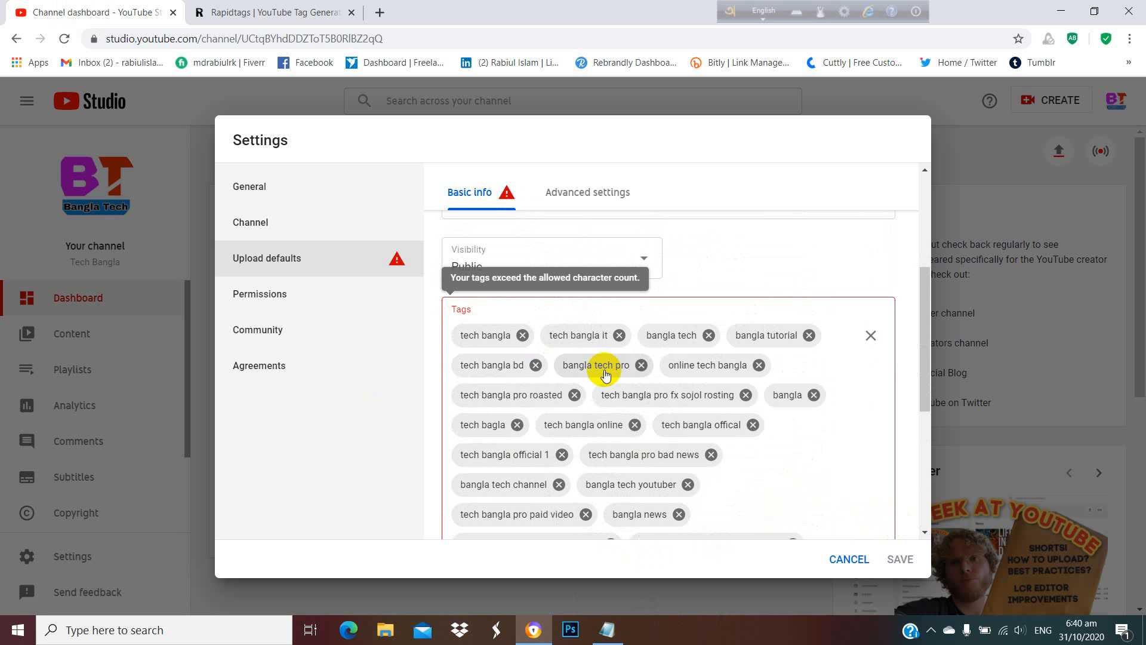
pyautogui.click(757, 365)
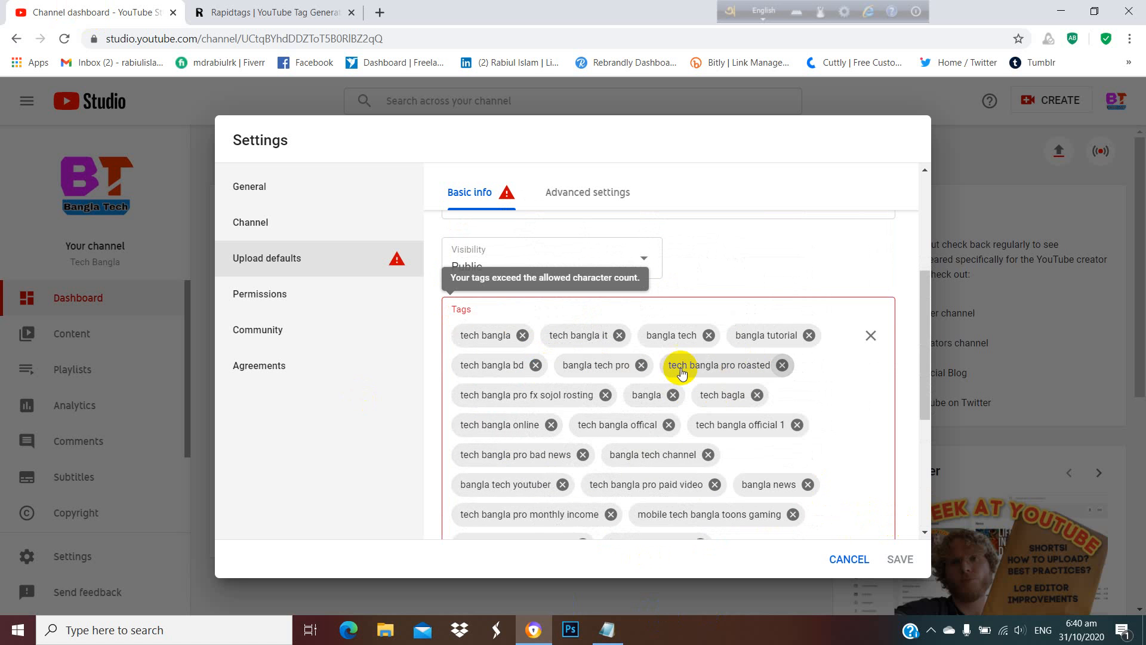
pyautogui.click(641, 365)
pyautogui.click(536, 365)
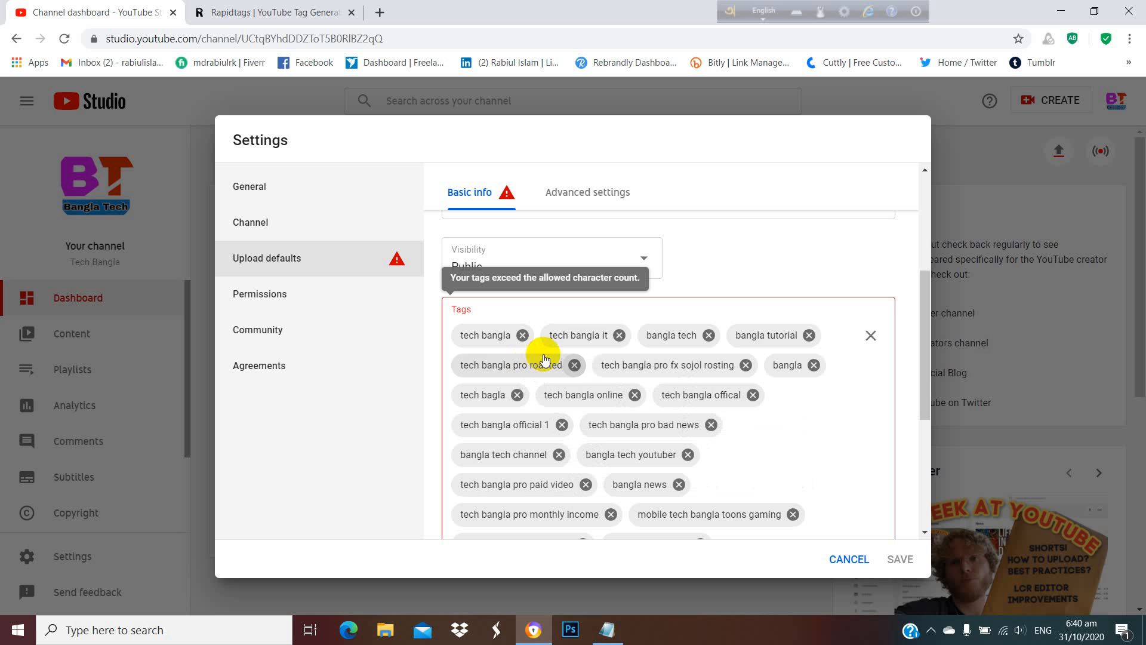
pyautogui.click(619, 335)
# Remove the default tags "tech bangla pro roasted", "tech bangla pro fx sojol rosting", "bangla tutorial" and "bangla tech channel".
pyautogui.click(574, 365)
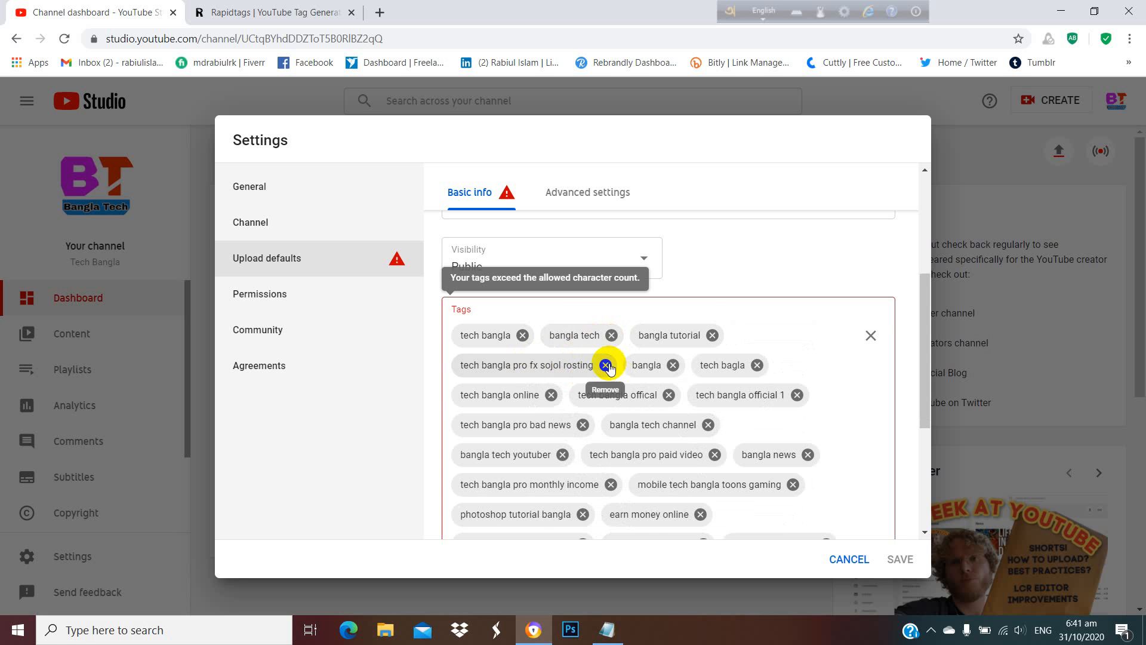
pyautogui.click(605, 365)
pyautogui.click(711, 366)
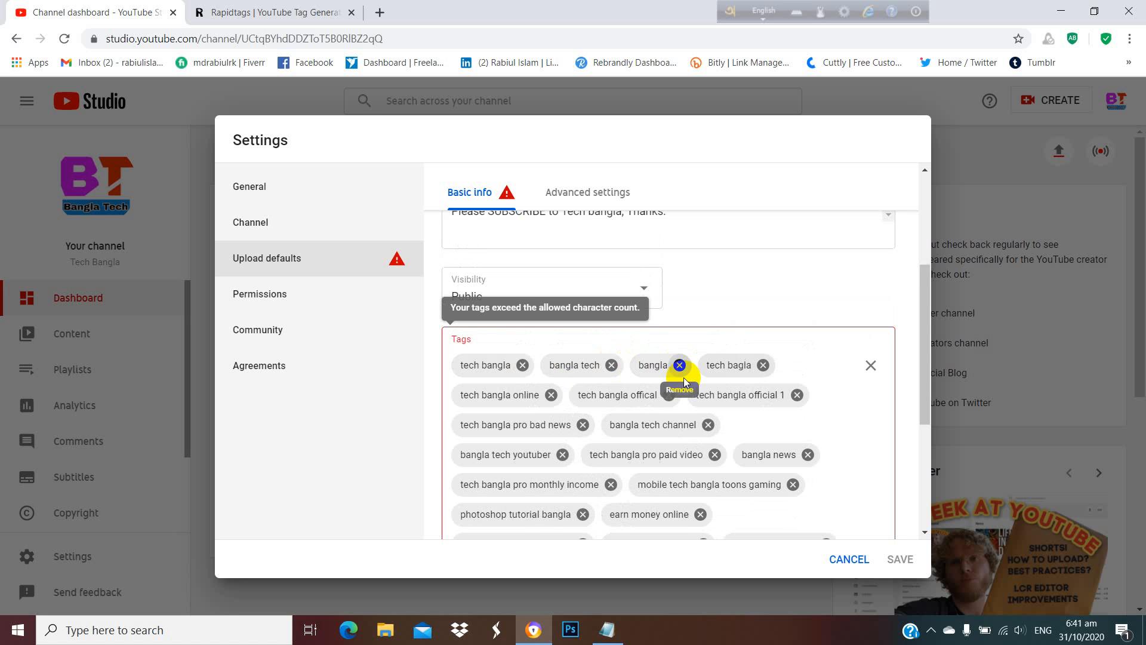
pyautogui.click(707, 423)
# Remove the default tags "making money online", "easy ways to make money", "ways to make money online" and "earn money from home".
pyautogui.scroll(-4, 691, 422)
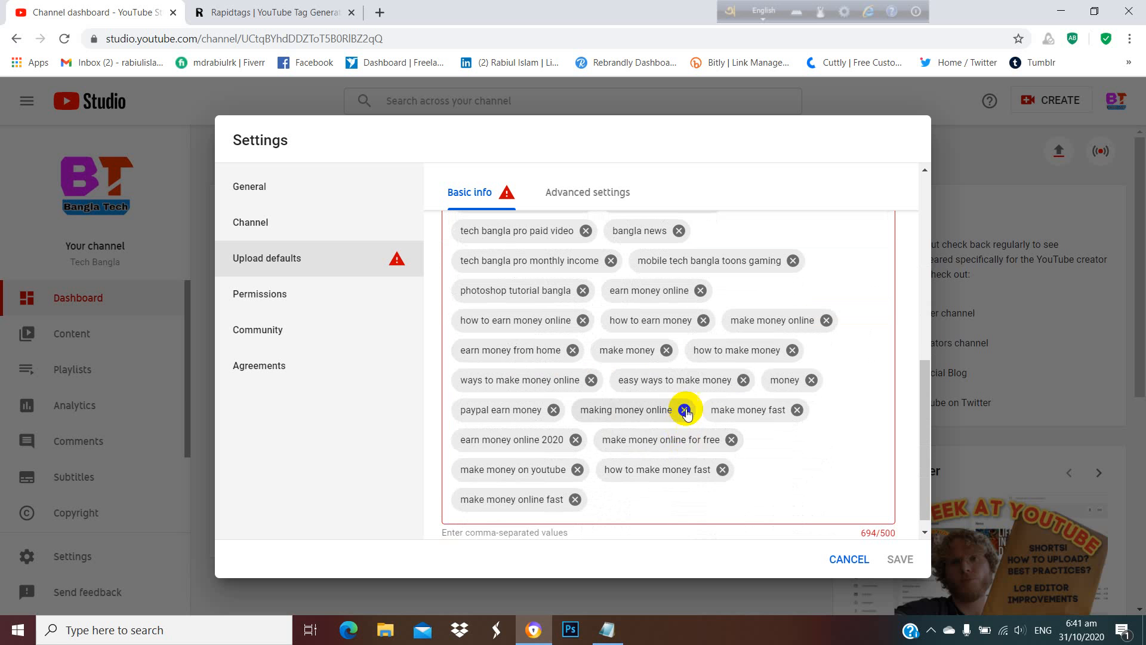
pyautogui.click(683, 404)
pyautogui.click(743, 394)
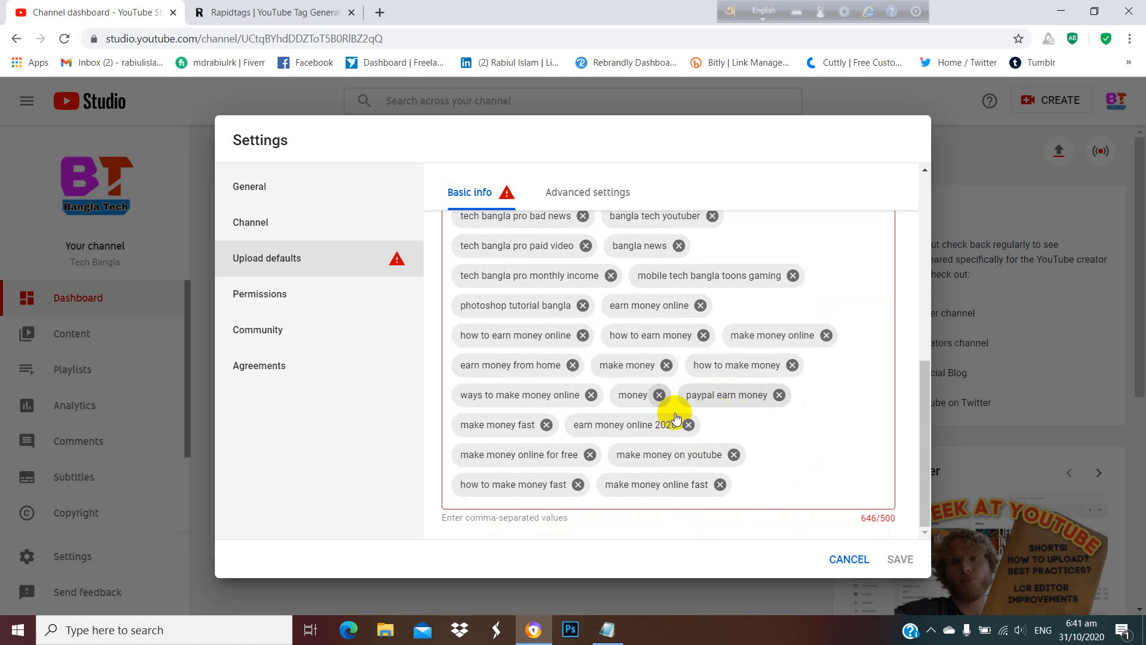
pyautogui.click(590, 394)
pyautogui.click(572, 365)
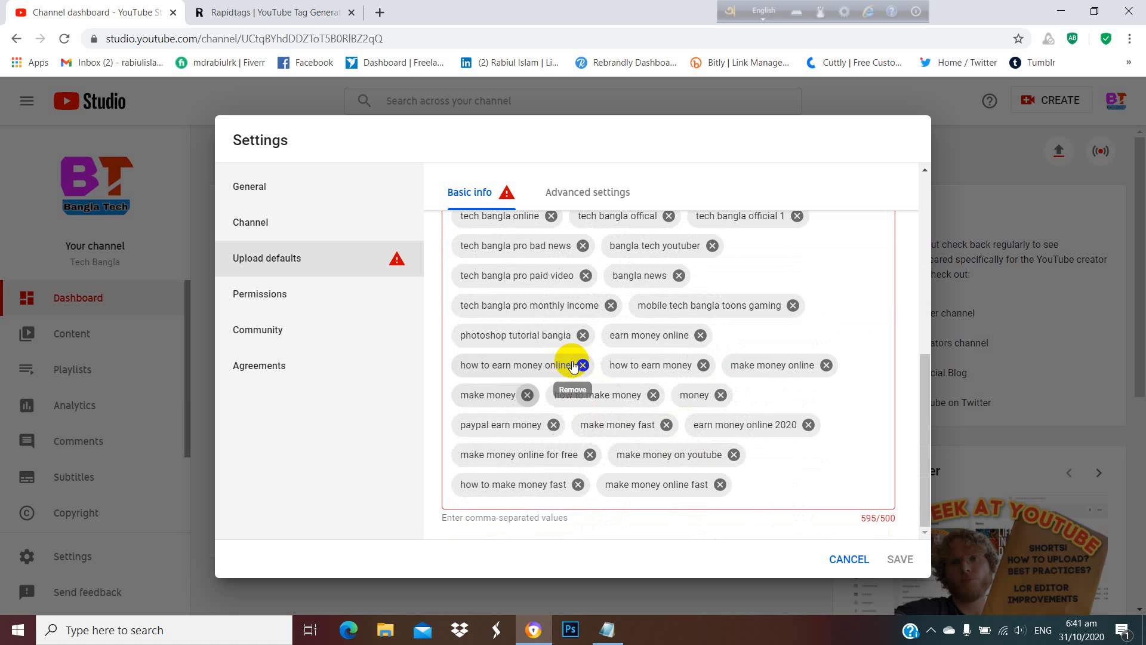
# Remove the default tags "earn money online 2020", "make money fast", "paypal earn money", "make money on youtube" and "earn money online".
pyautogui.click(808, 424)
pyautogui.click(666, 424)
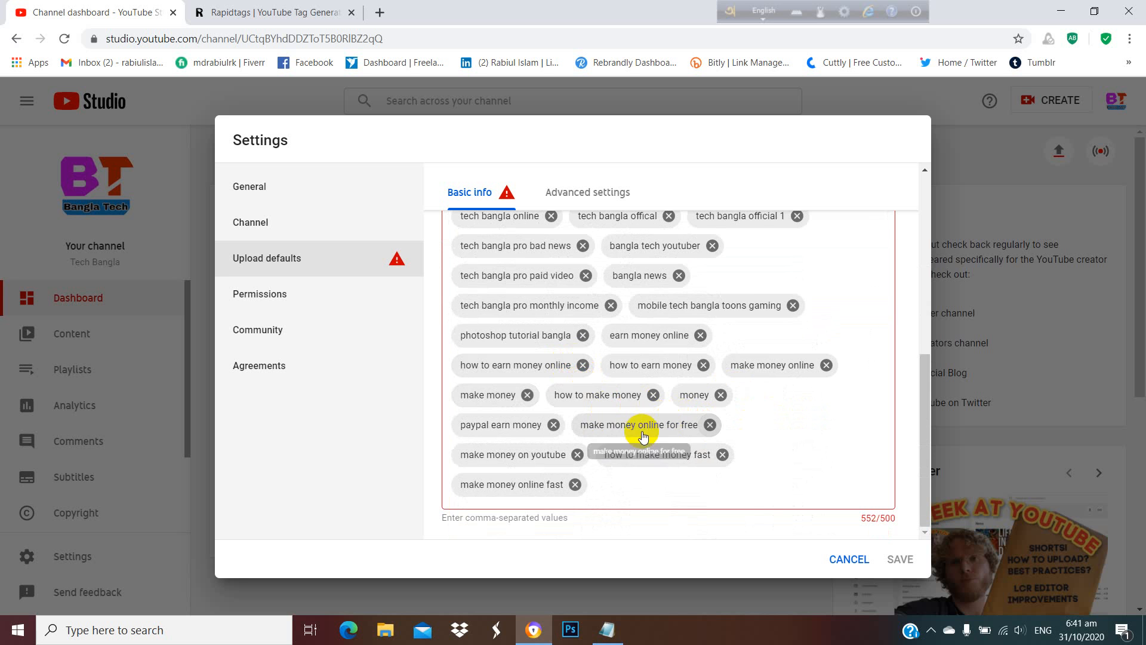
pyautogui.click(553, 424)
pyautogui.click(732, 455)
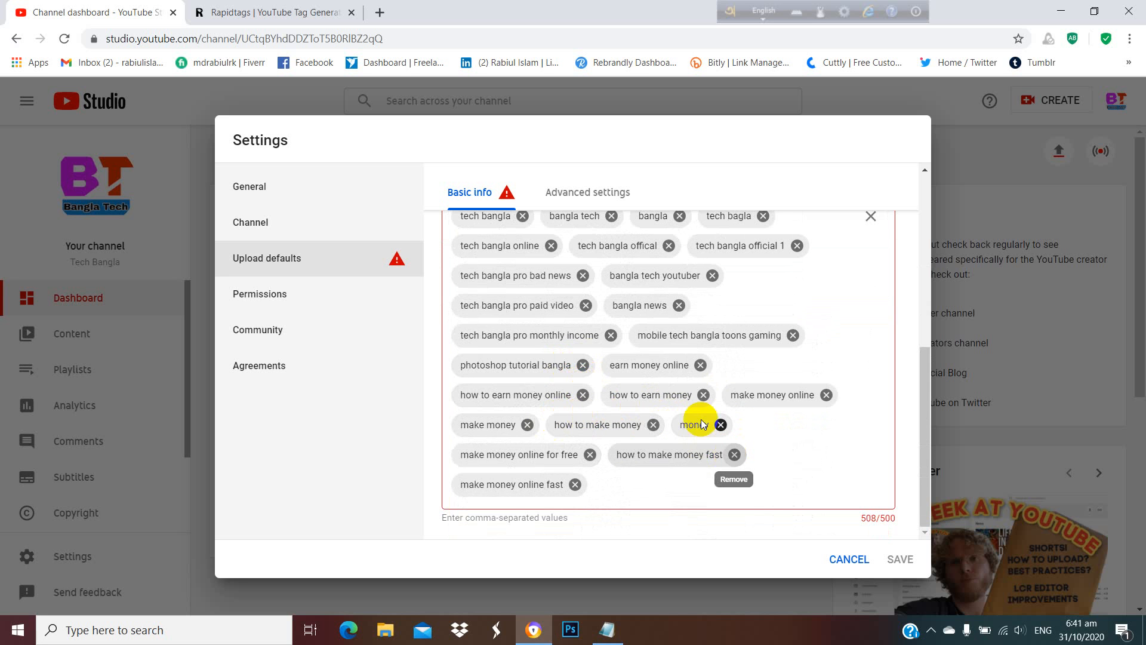
pyautogui.click(701, 364)
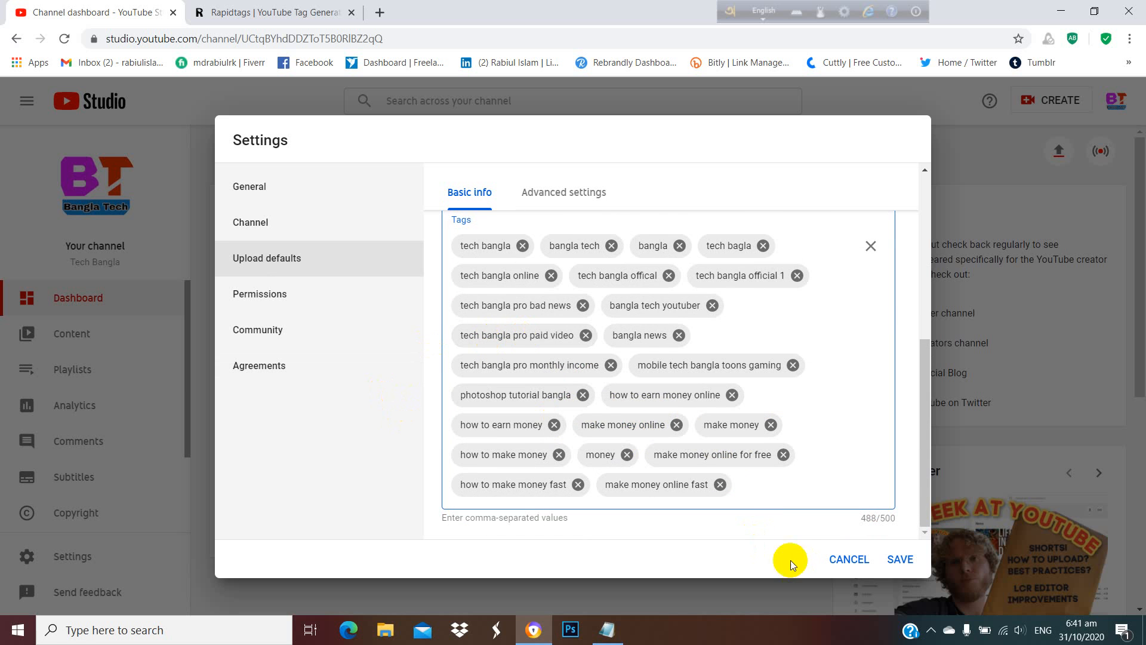
# View the brand account's permission management from the Permissions settings, submitting the account password, and return to YouTube Studio.
pyautogui.click(295, 302)
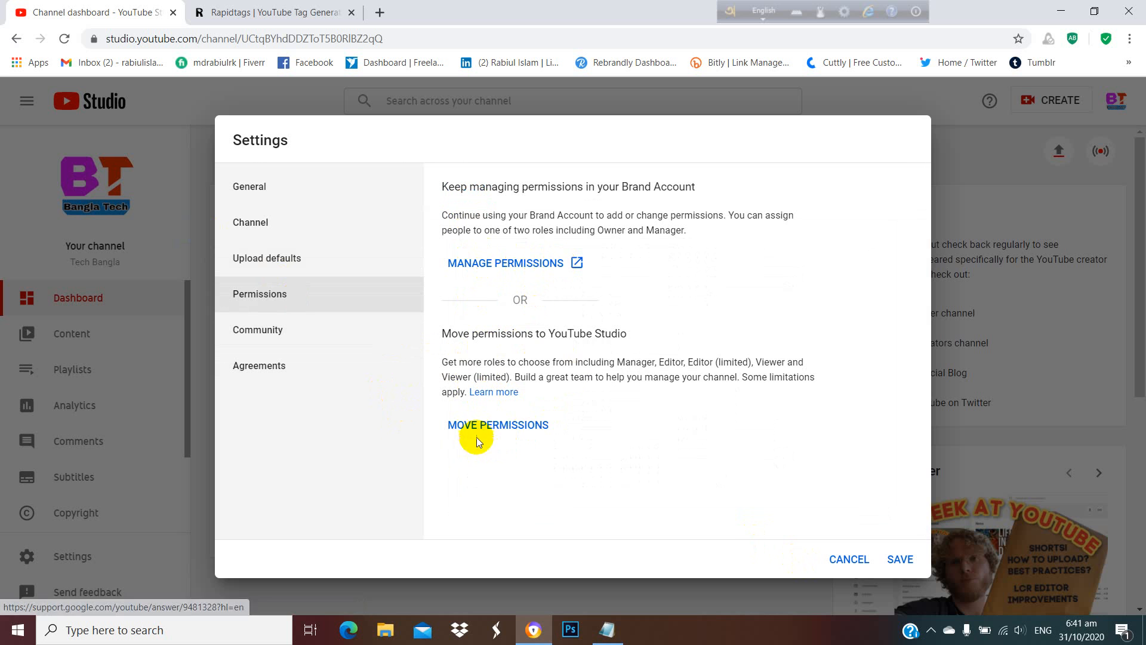
pyautogui.click(560, 263)
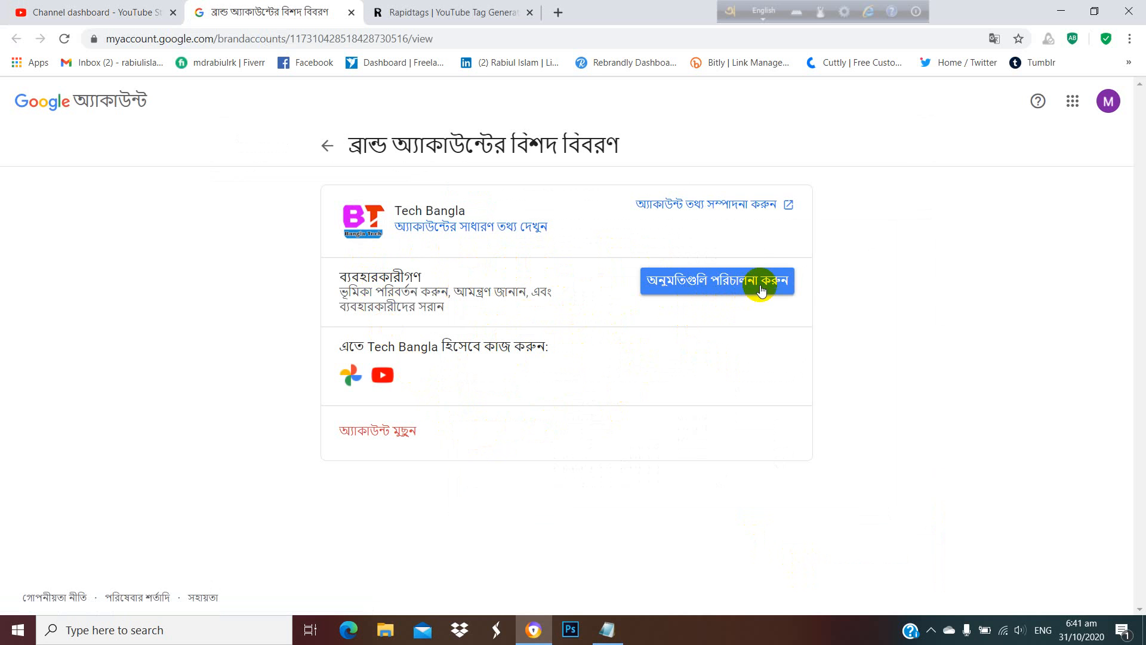
pyautogui.click(716, 283)
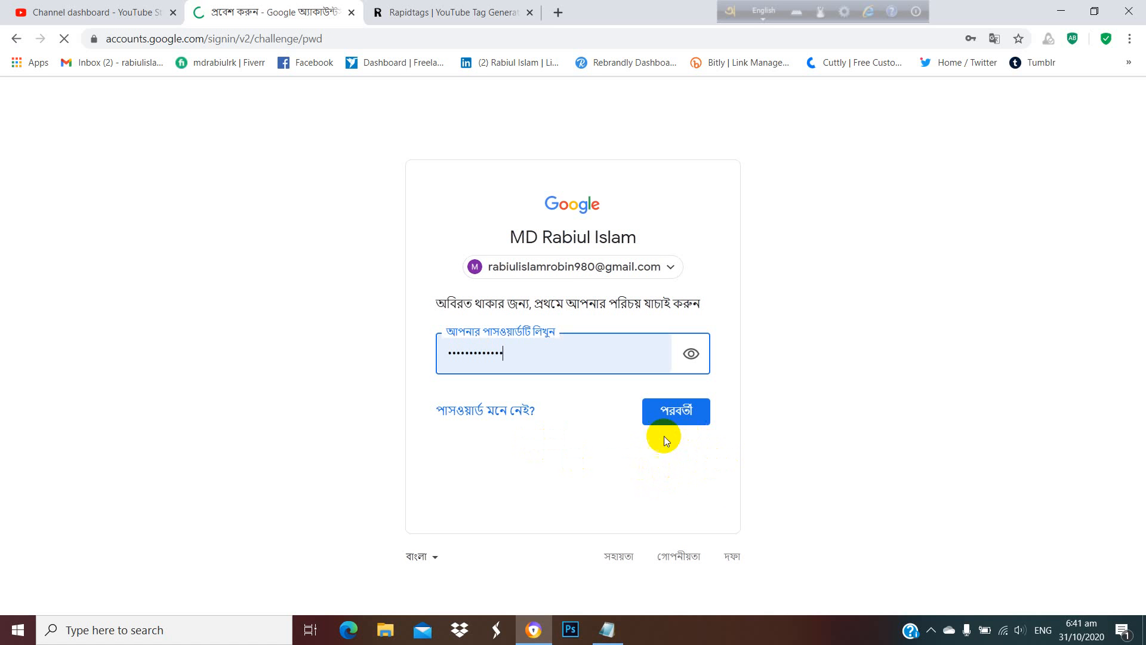
pyautogui.click(659, 403)
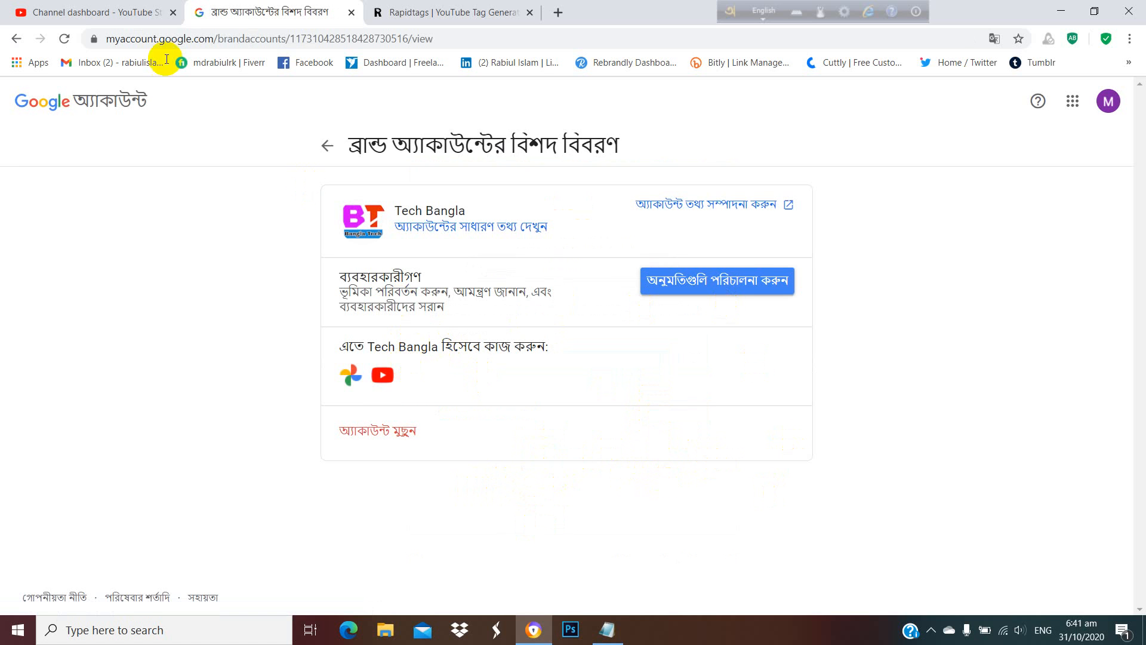
pyautogui.click(350, 12)
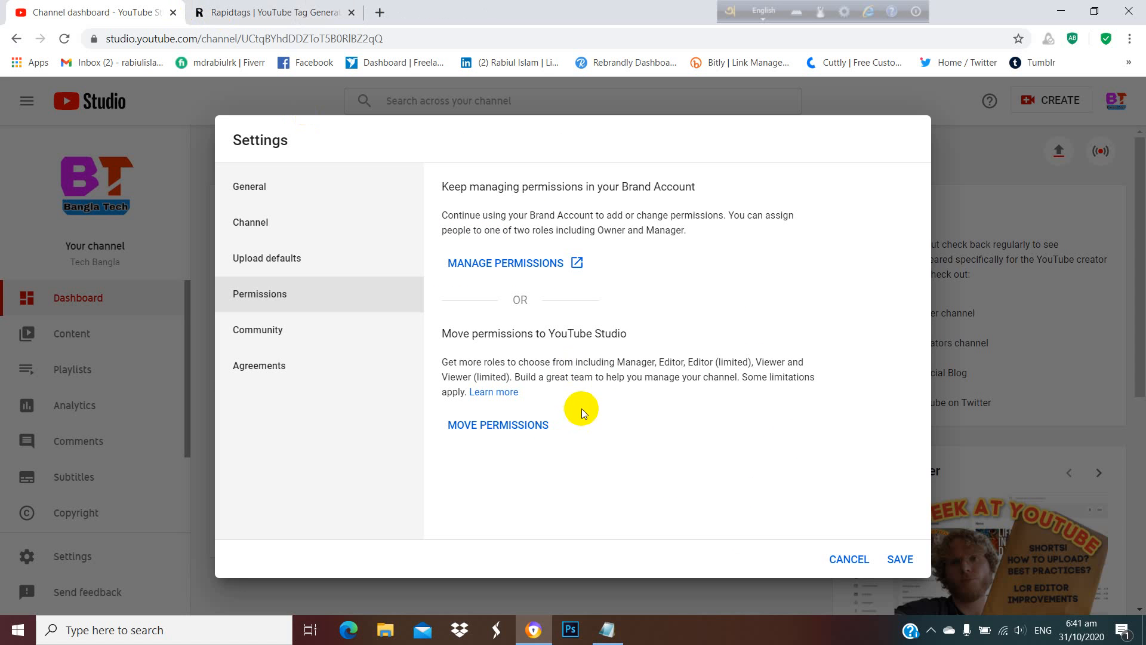
# Enter a person's name as moderator in the automated filters of the Community settings.
pyautogui.click(246, 335)
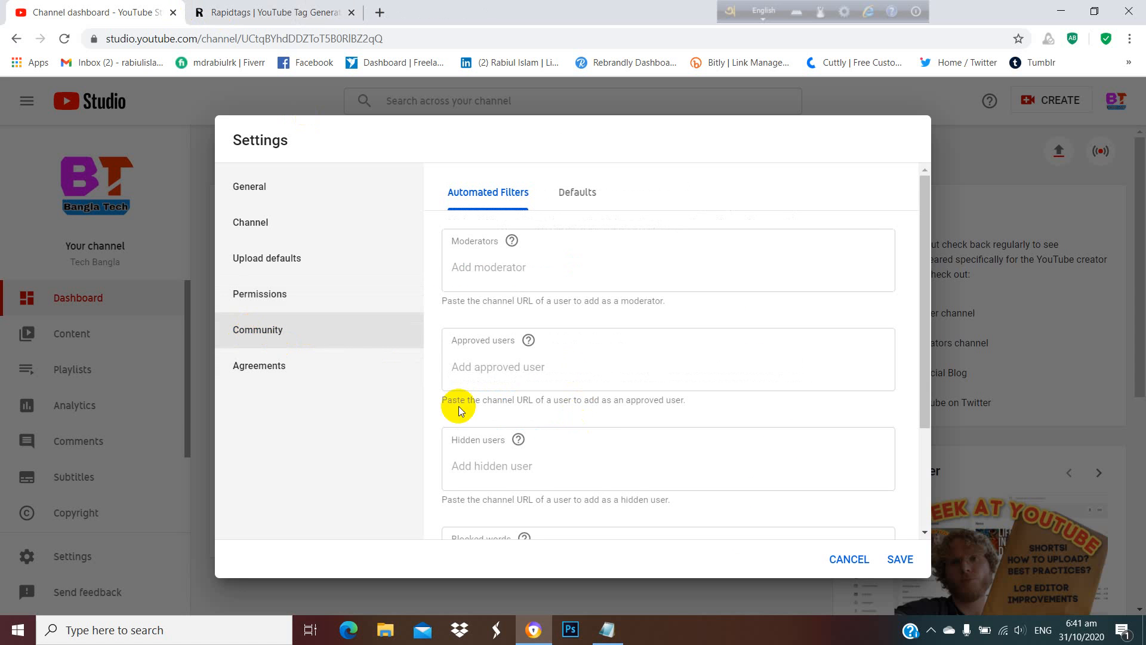
pyautogui.click(513, 269)
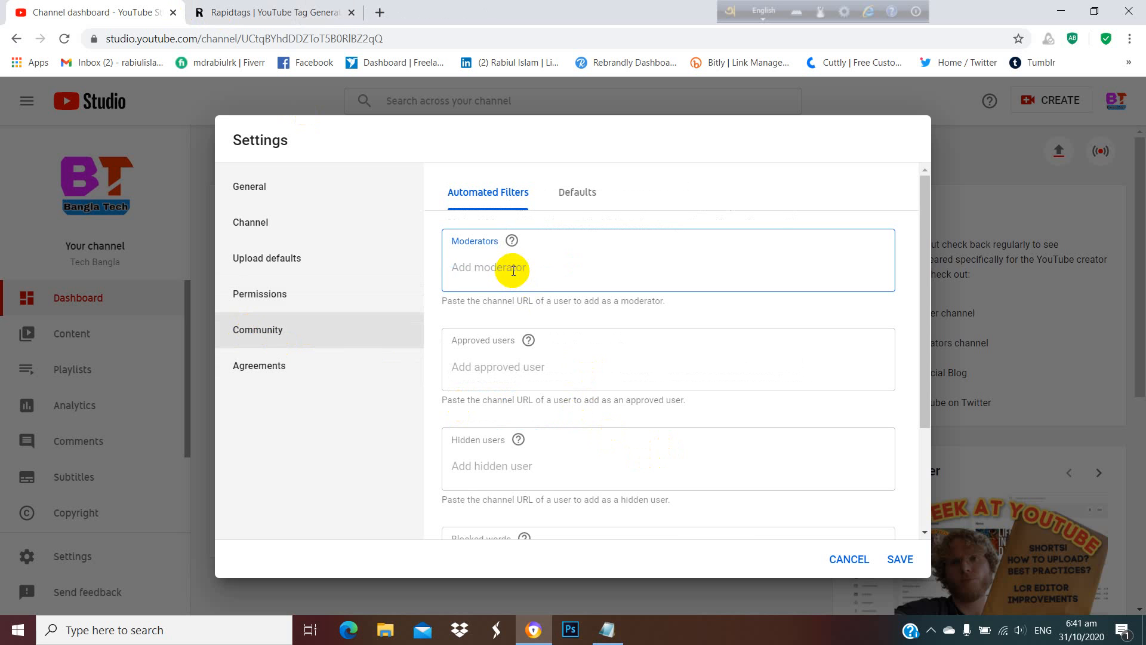
pyautogui.write('M')
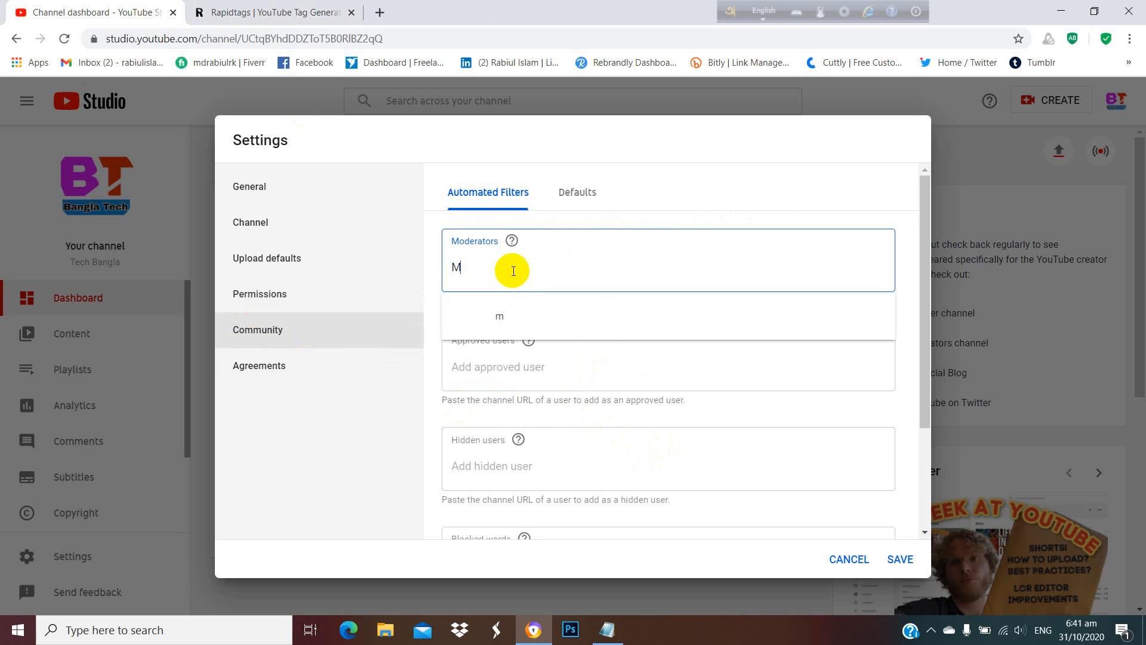
pyautogui.press('BackSpace')
pyautogui.write('md. Rabiul')
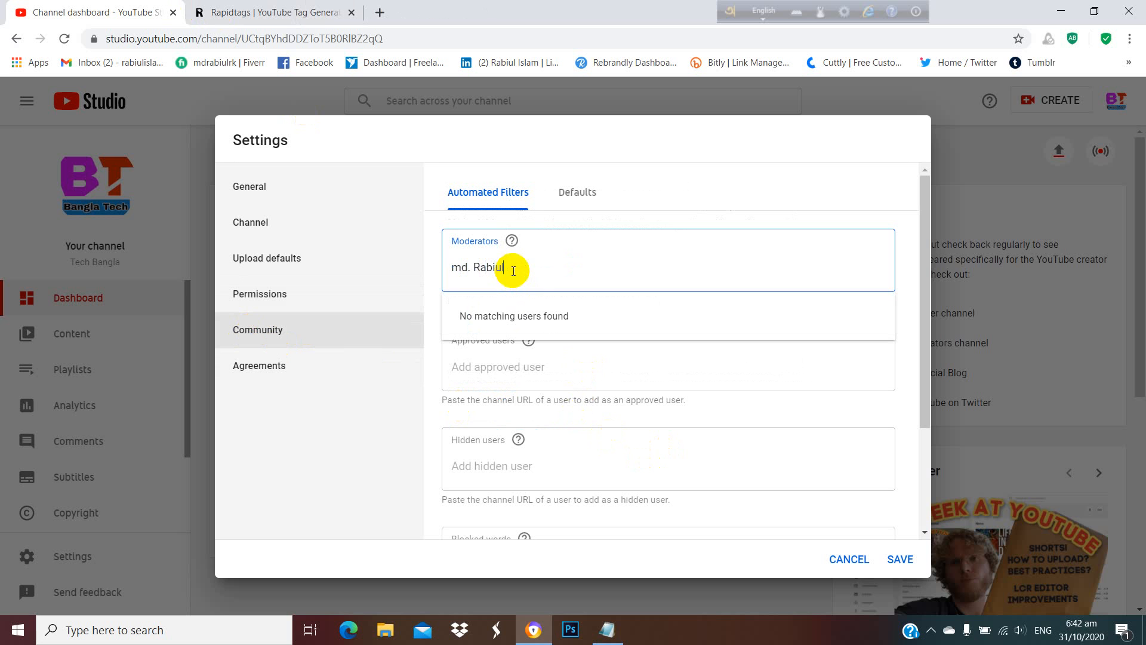
# Copy the moderator's name into the approved users and hidden users fields.
pyautogui.moveTo(515, 267); pyautogui.dragTo(409, 281)
pyautogui.hotkey('ctrl', 'c')
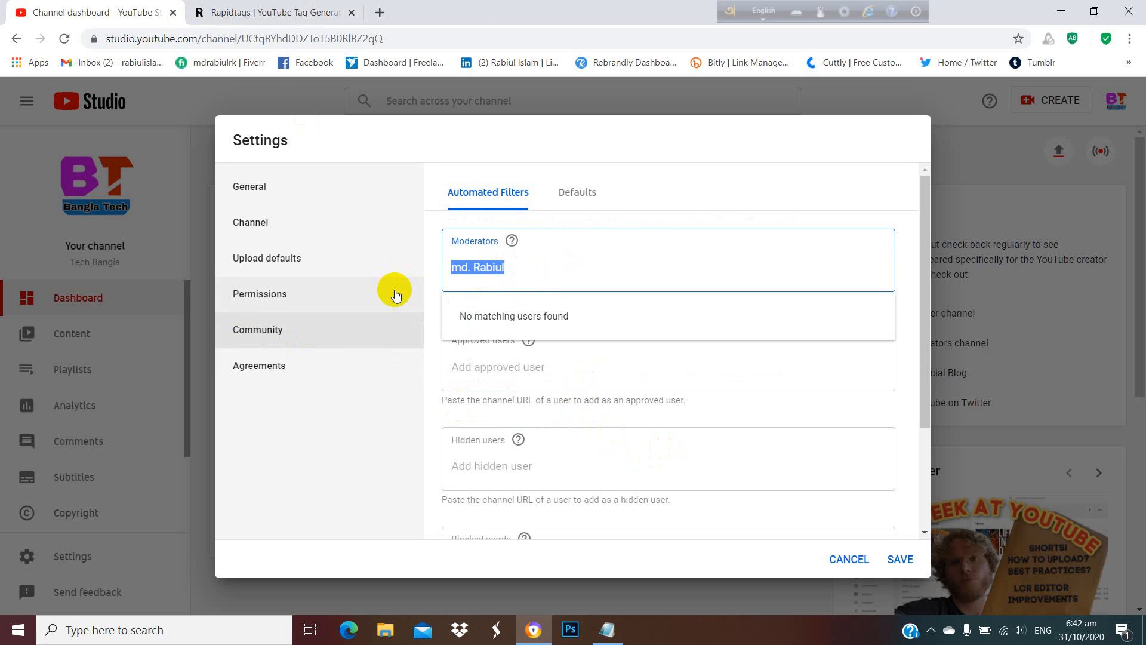
pyautogui.click(746, 438)
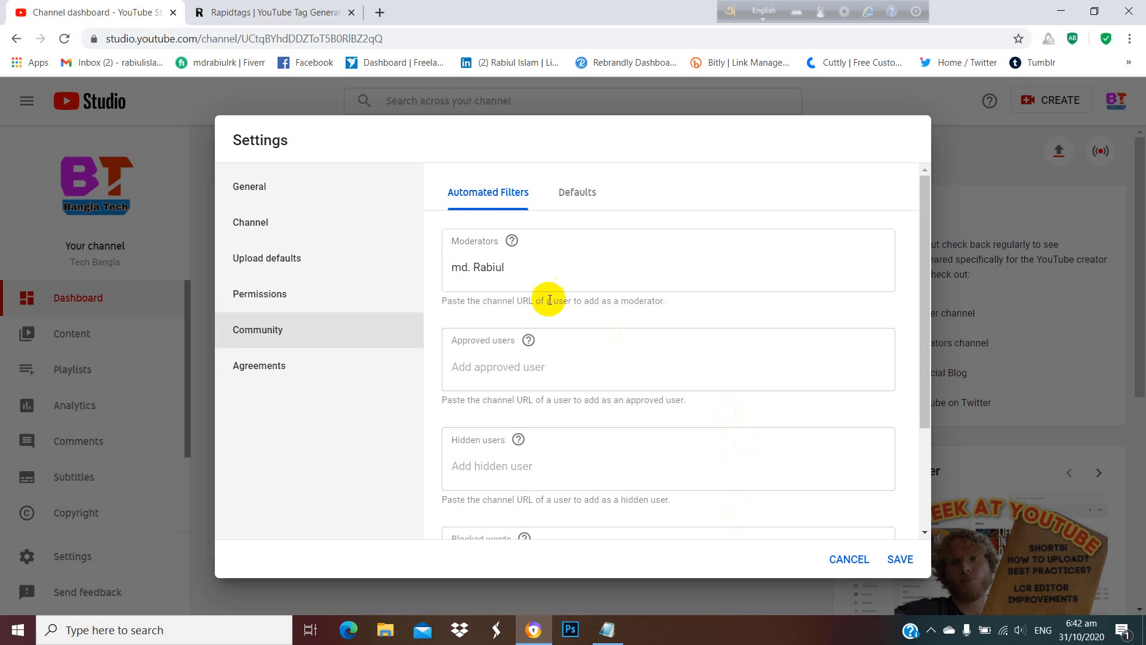
pyautogui.click(493, 367)
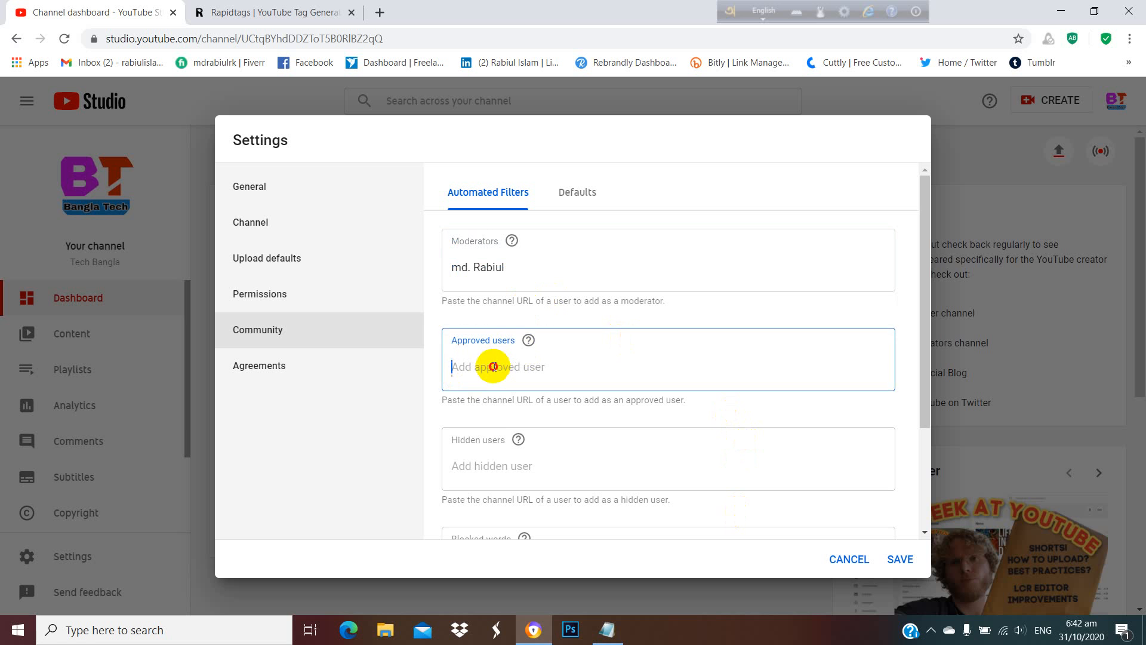
pyautogui.hotkey('ctrl', 'v')
pyautogui.click(548, 465)
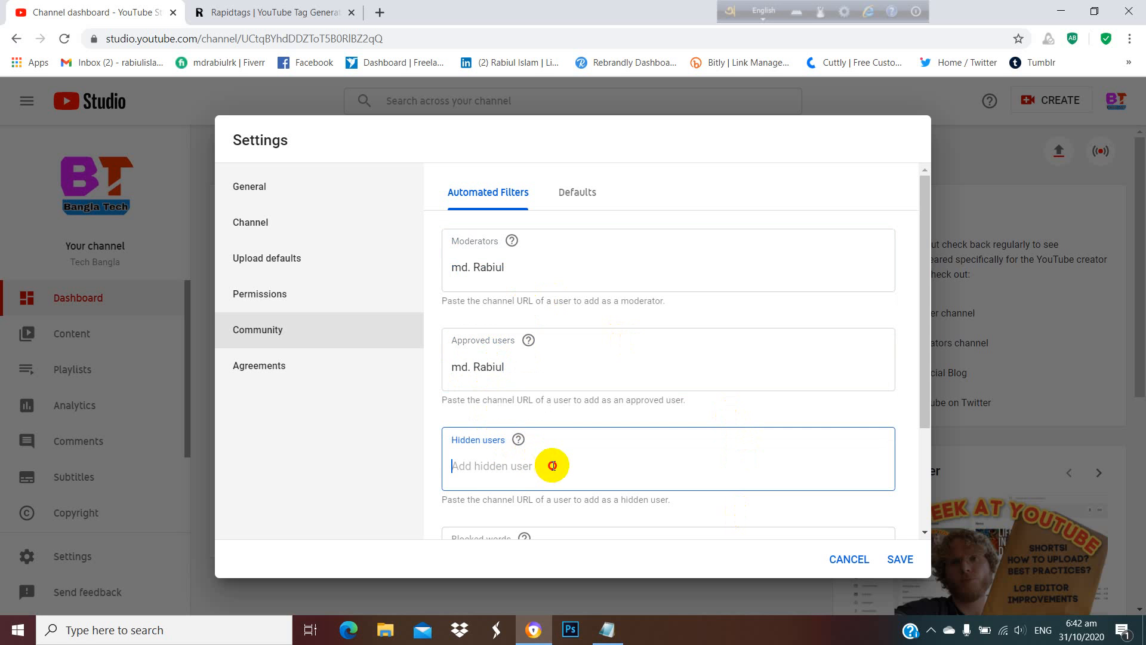
pyautogui.hotkey('ctrl', 'v')
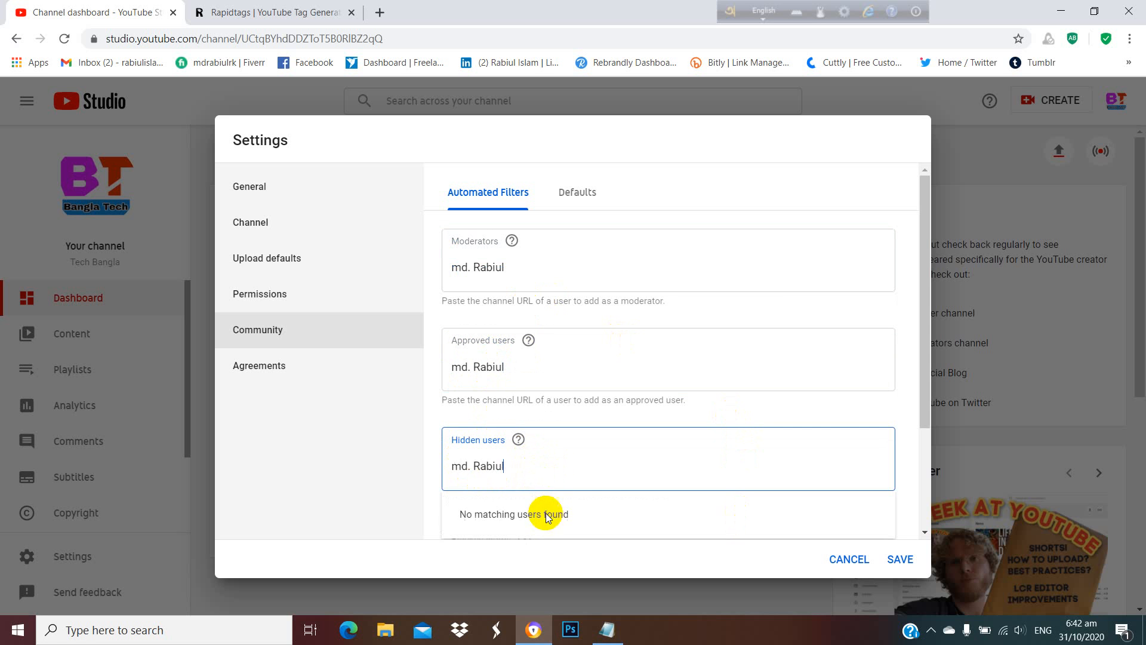
# Review the blocked words filter, the agreements and the channel's basic, advanced and feature eligibility settings, and save the settings.
pyautogui.scroll(-3, 558, 477)
pyautogui.click(620, 433)
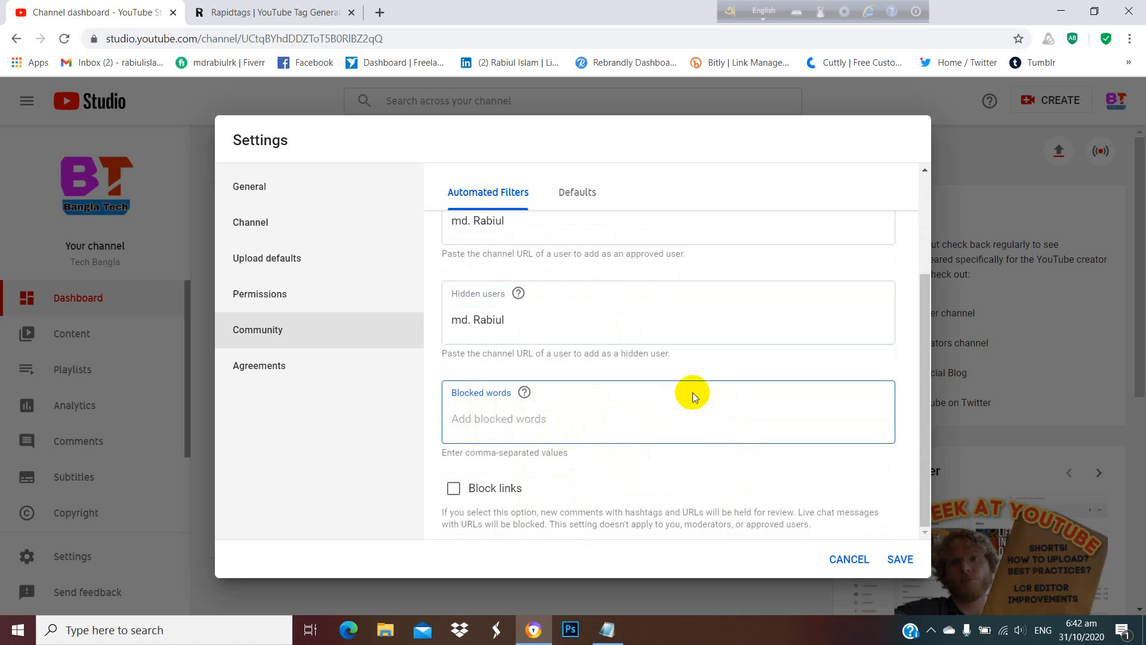
pyautogui.scroll(3, 690, 391)
pyautogui.click(292, 366)
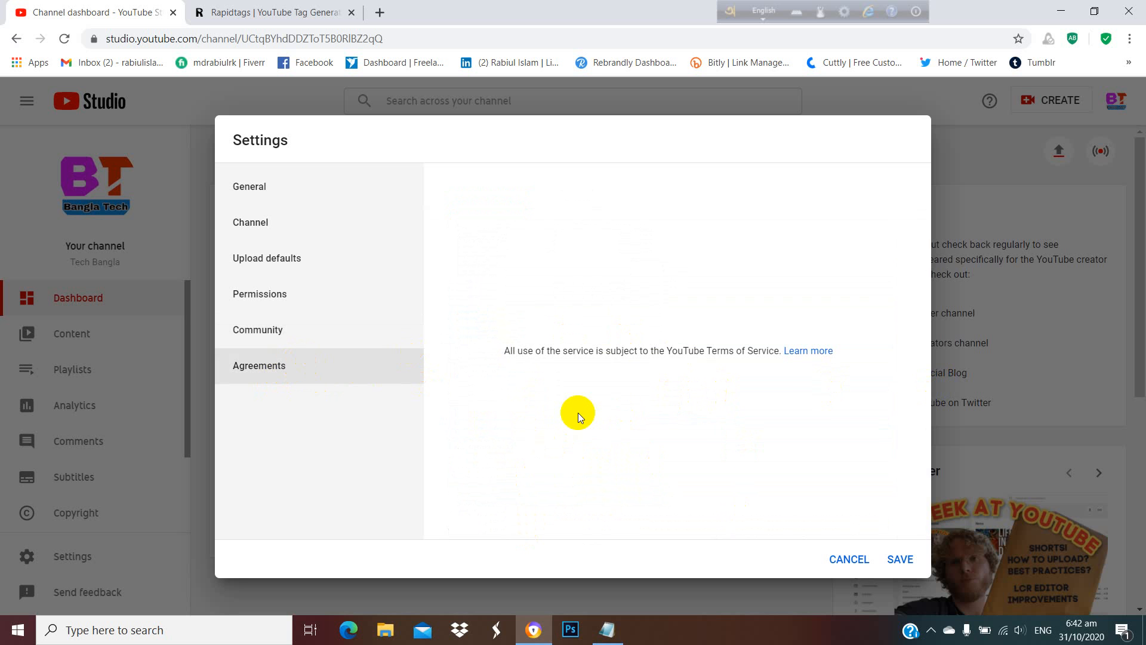
pyautogui.click(244, 223)
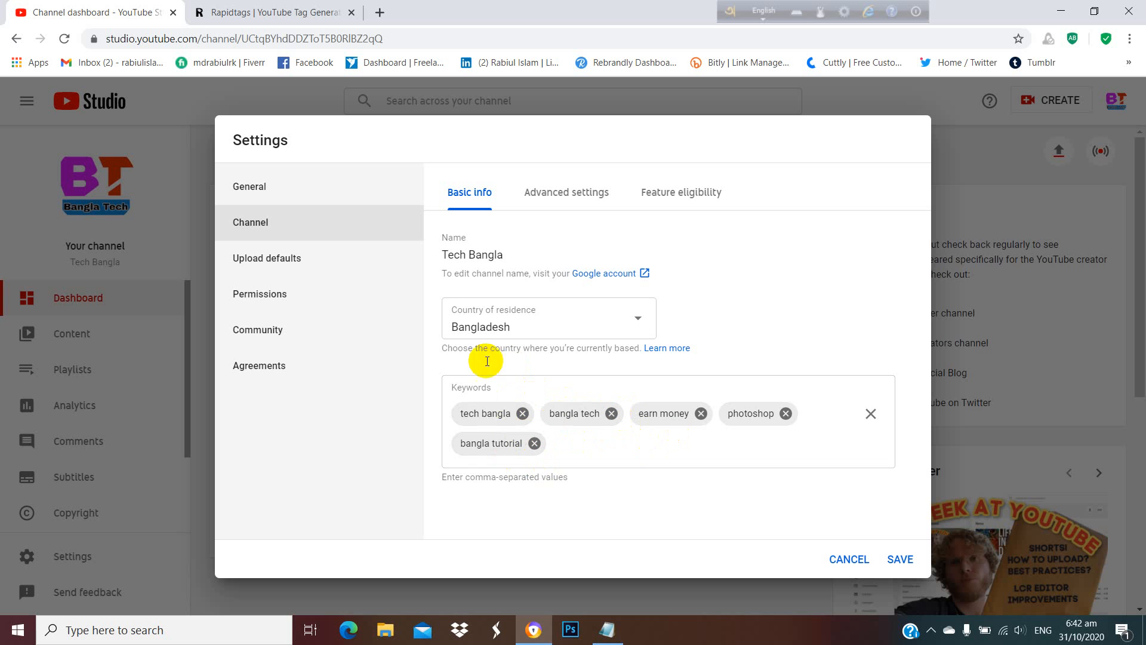
pyautogui.click(559, 192)
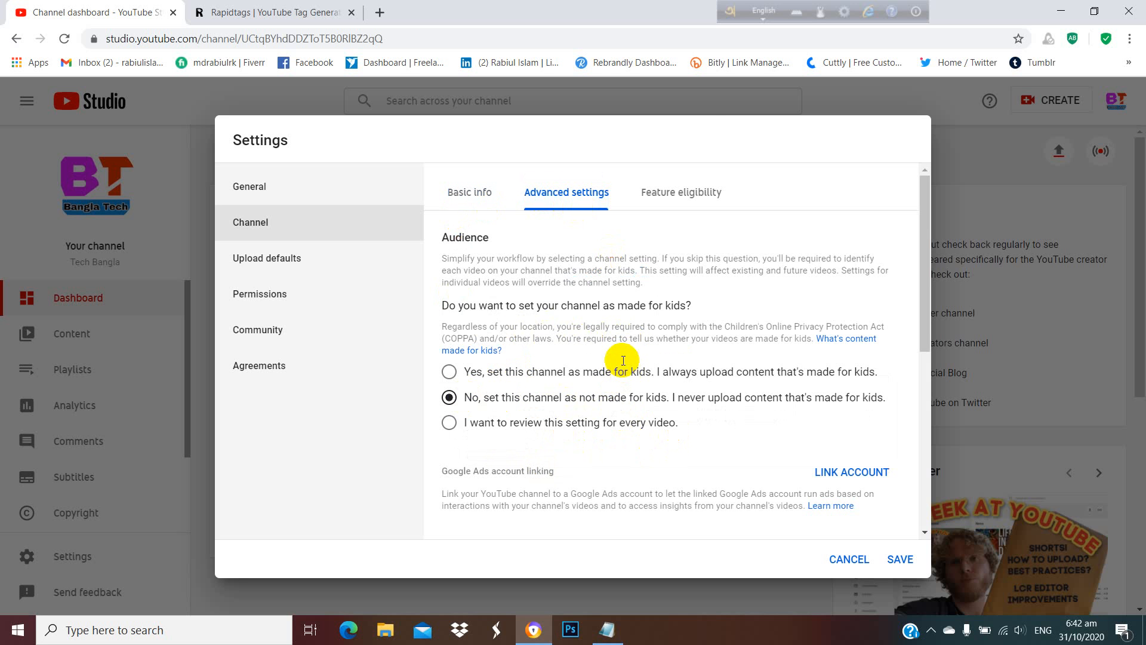
pyautogui.click(686, 197)
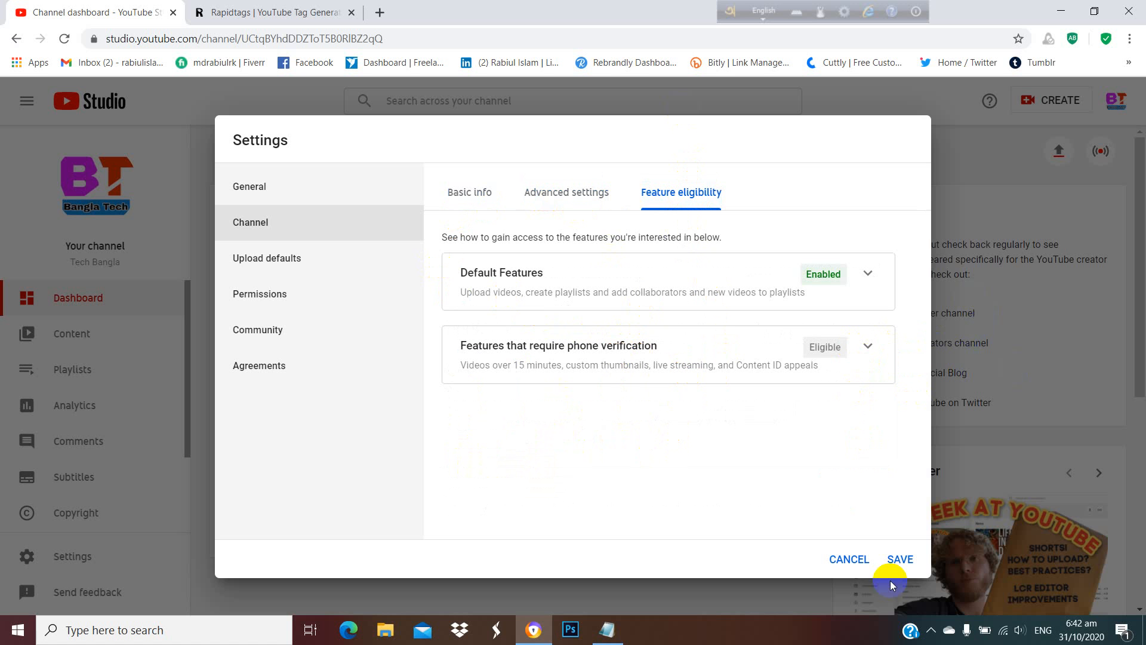
pyautogui.click(899, 560)
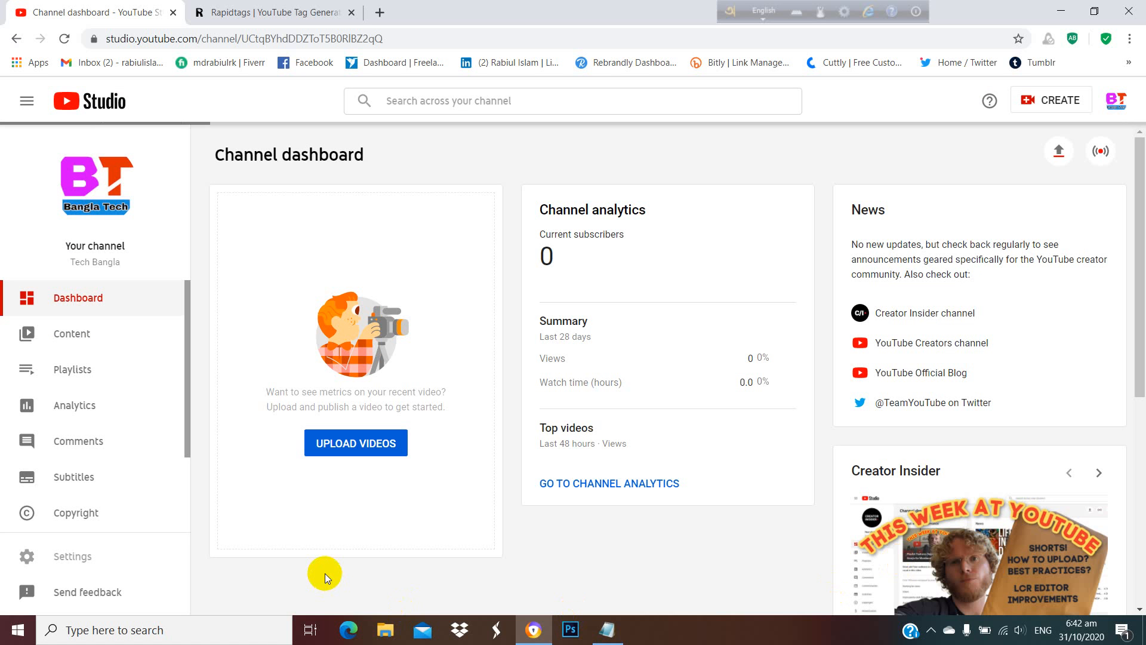